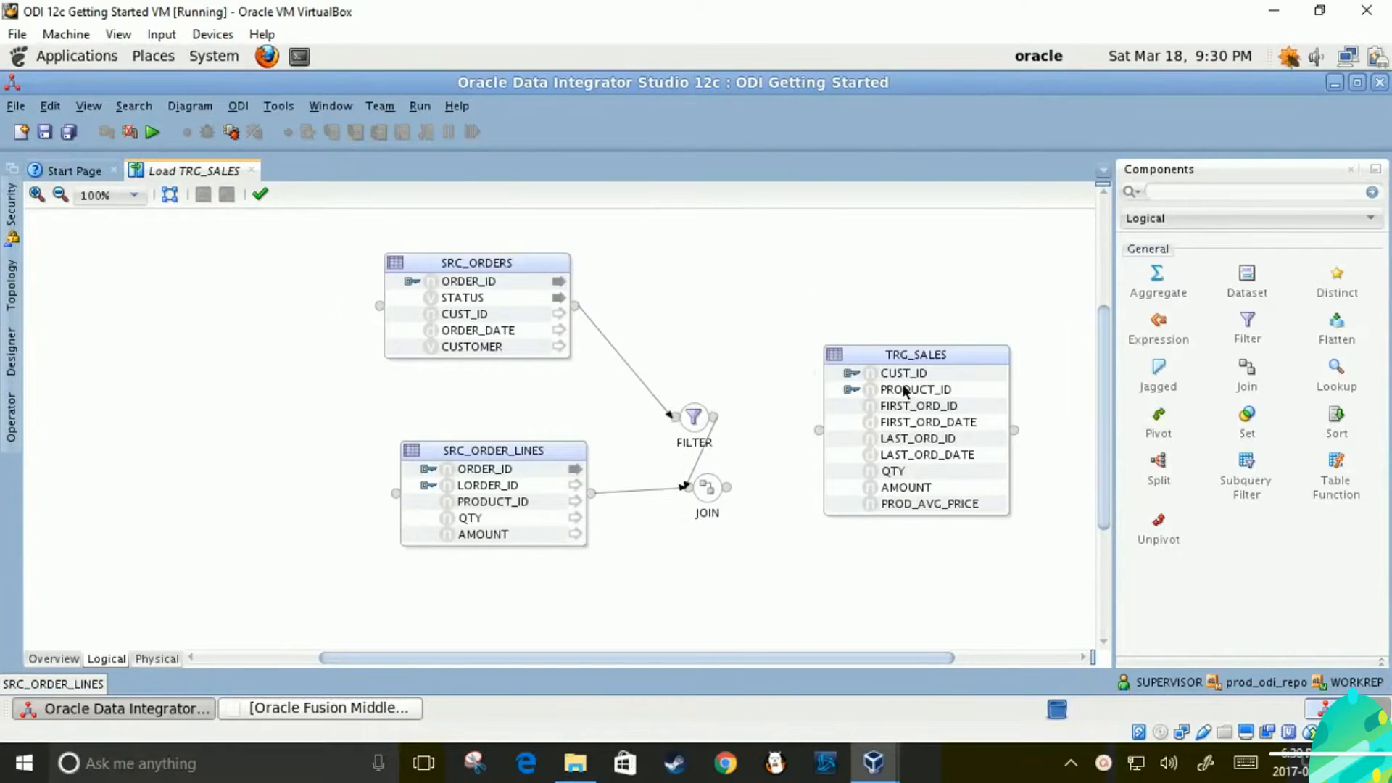
Add an Aggregate component below the JOIN and connect its output to TRG_SALES, matching attributes by name and creating them on the source
click(1166, 294)
drag(1166, 297, 728, 564)
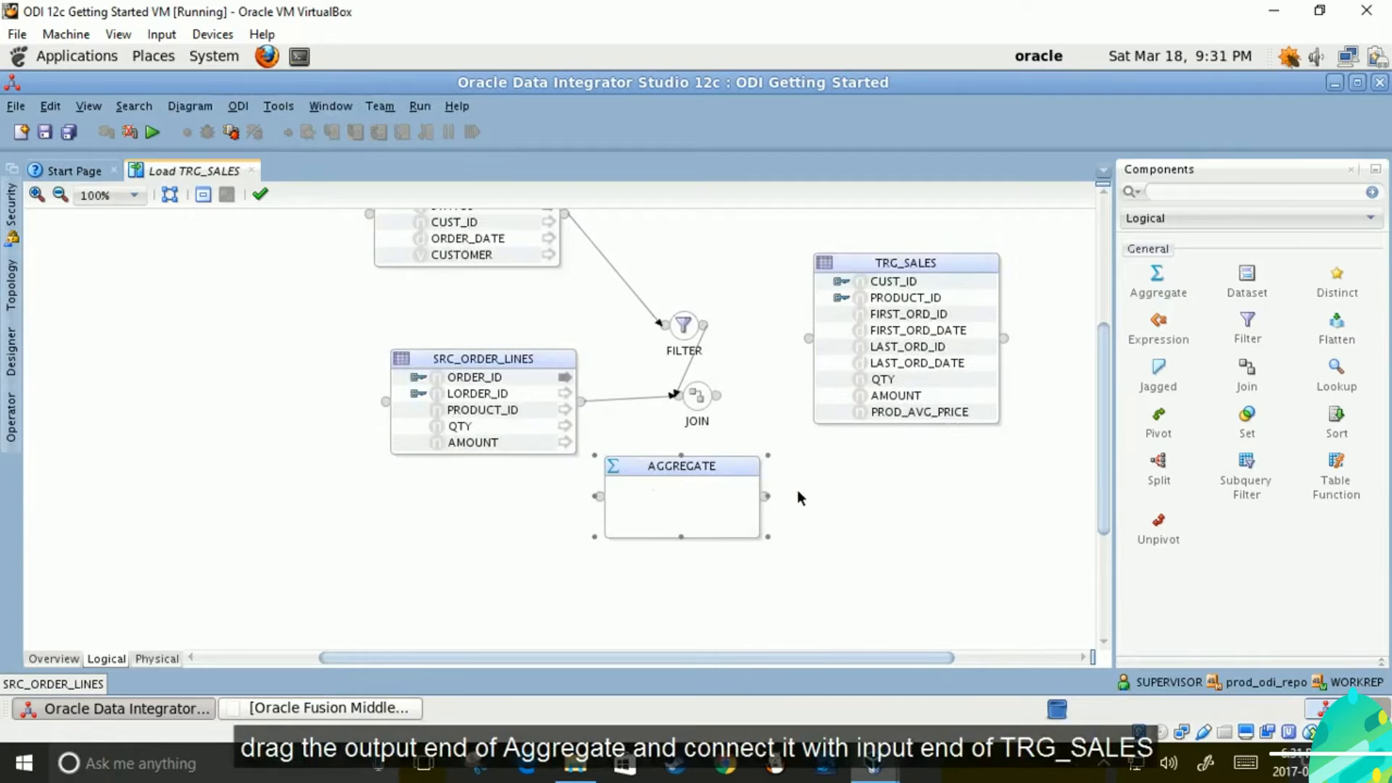
click(797, 498)
mouse_move(763, 498)
mouse_down()
mouse_move(785, 486)
mouse_move(774, 432)
mouse_move(807, 348)
mouse_up()
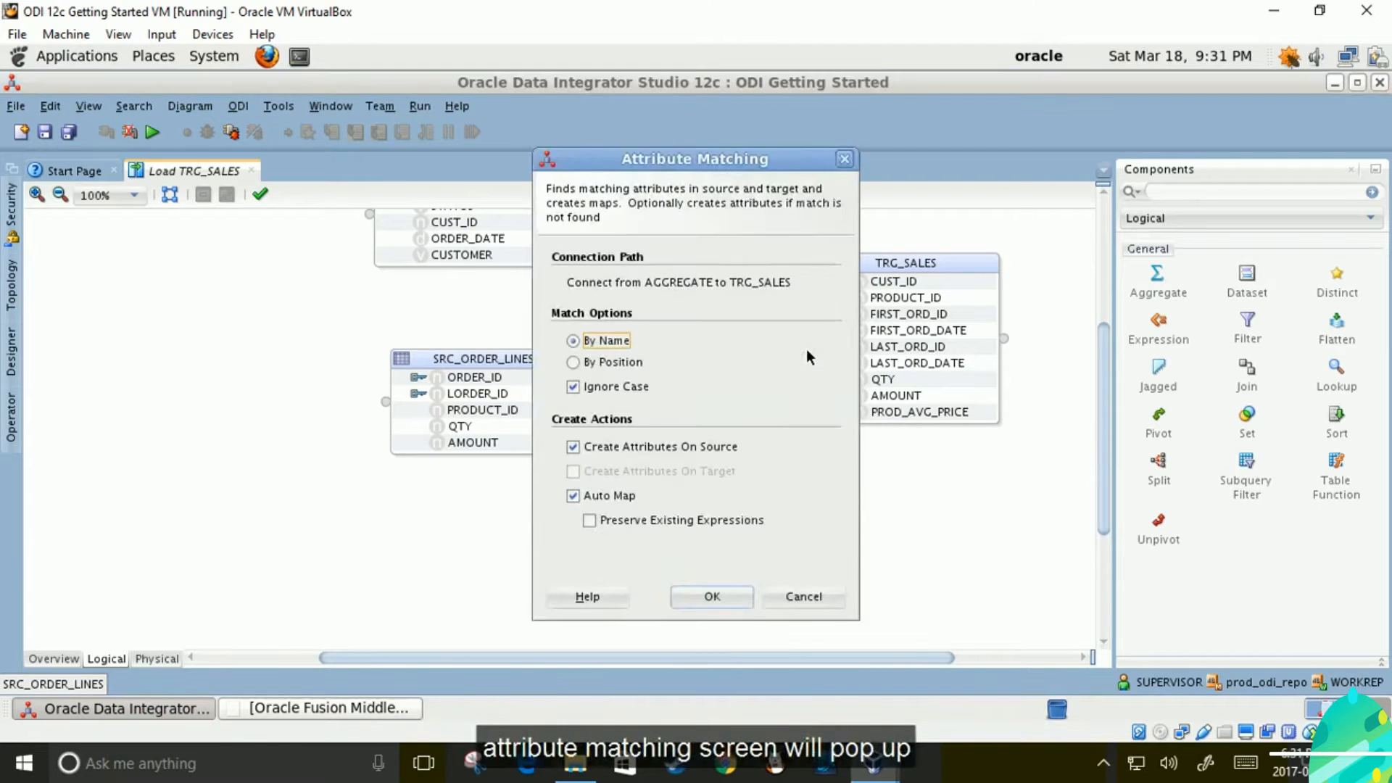
click(712, 597)
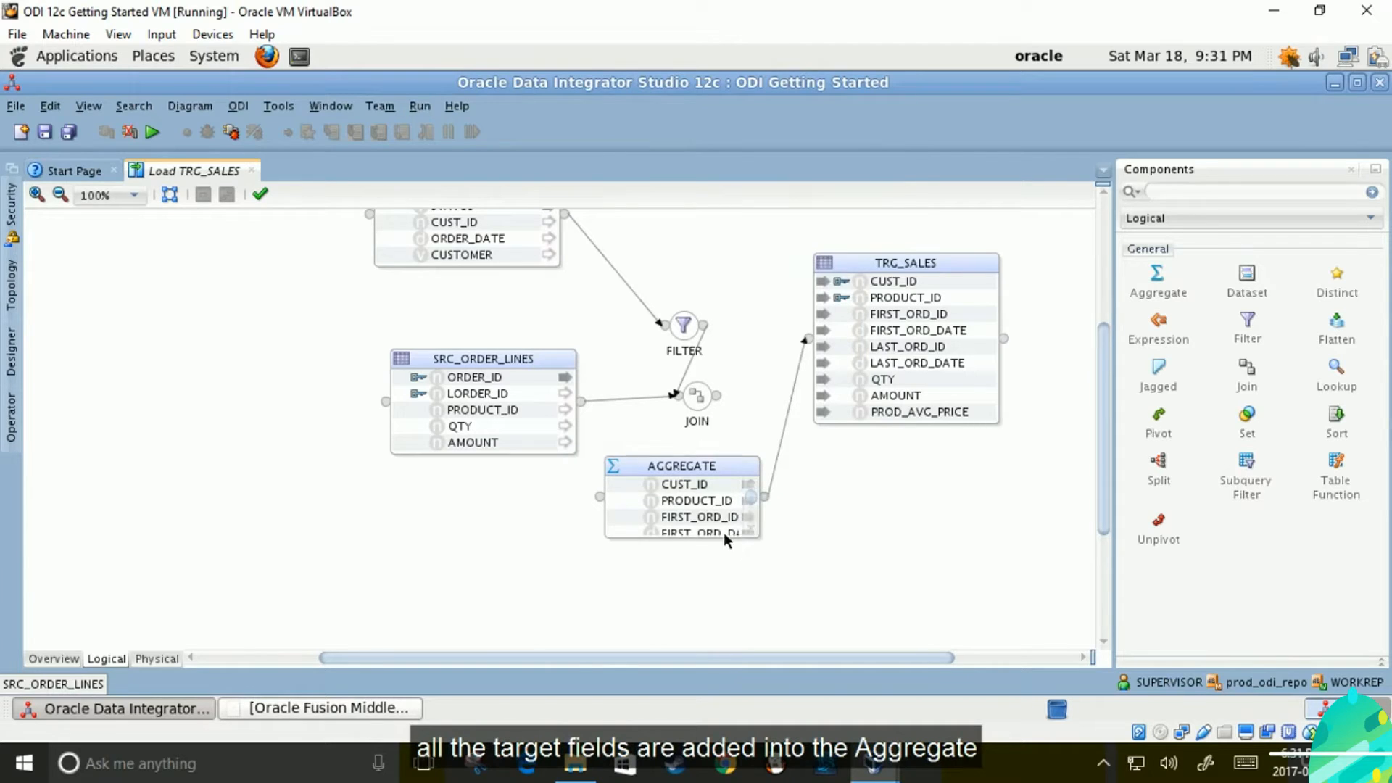
Enlarge the AGGREGATE component to show all its attributes and move it to free space above the FILTER
click(693, 475)
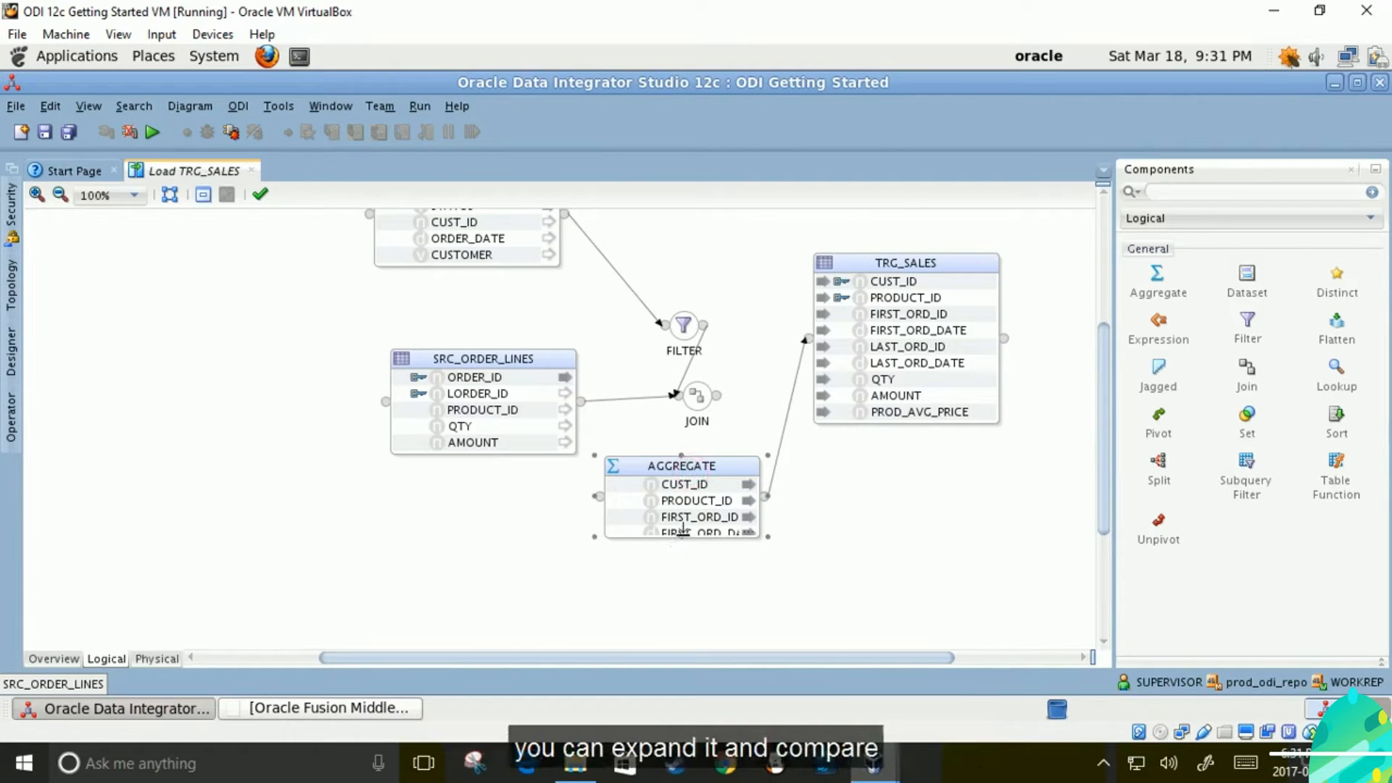
drag(683, 527, 677, 633)
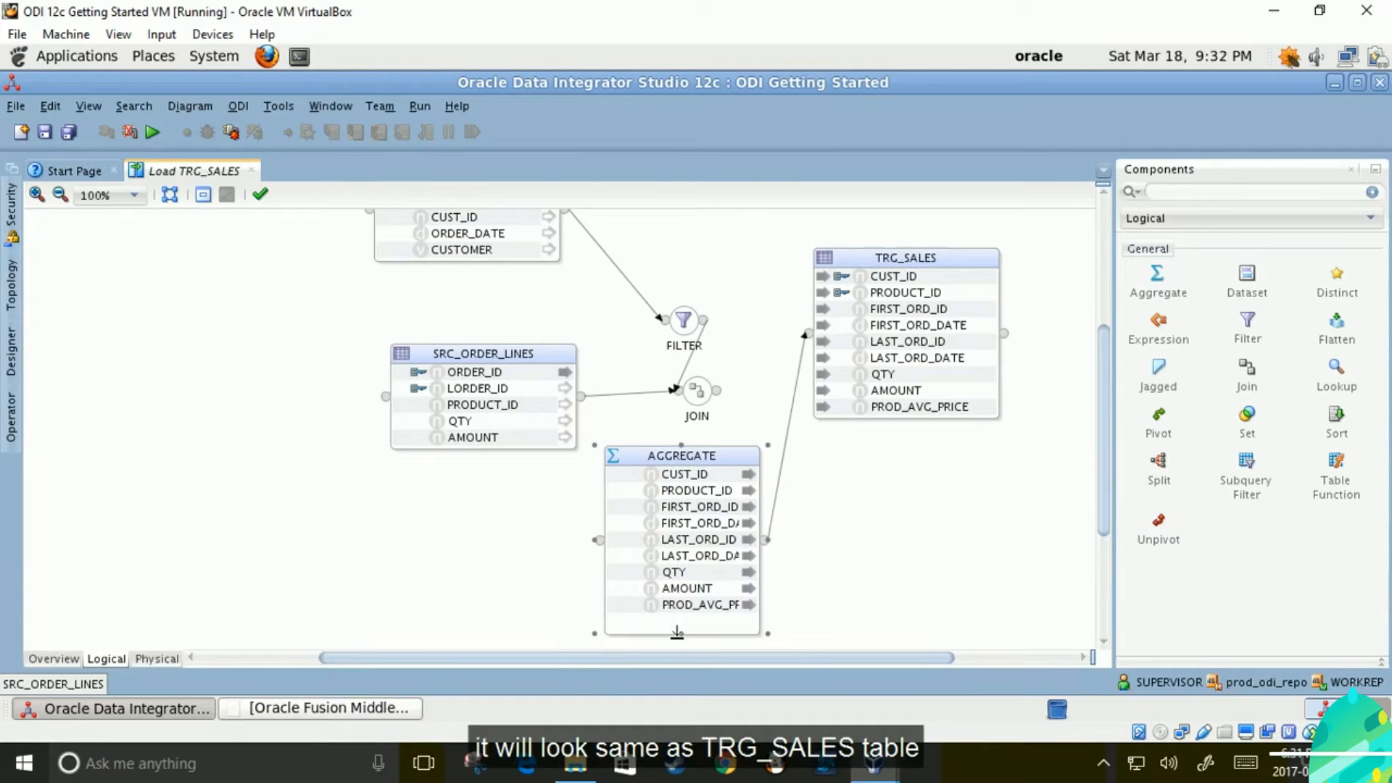
scroll(326, 429, up, 1)
scroll(326, 429, up, 2)
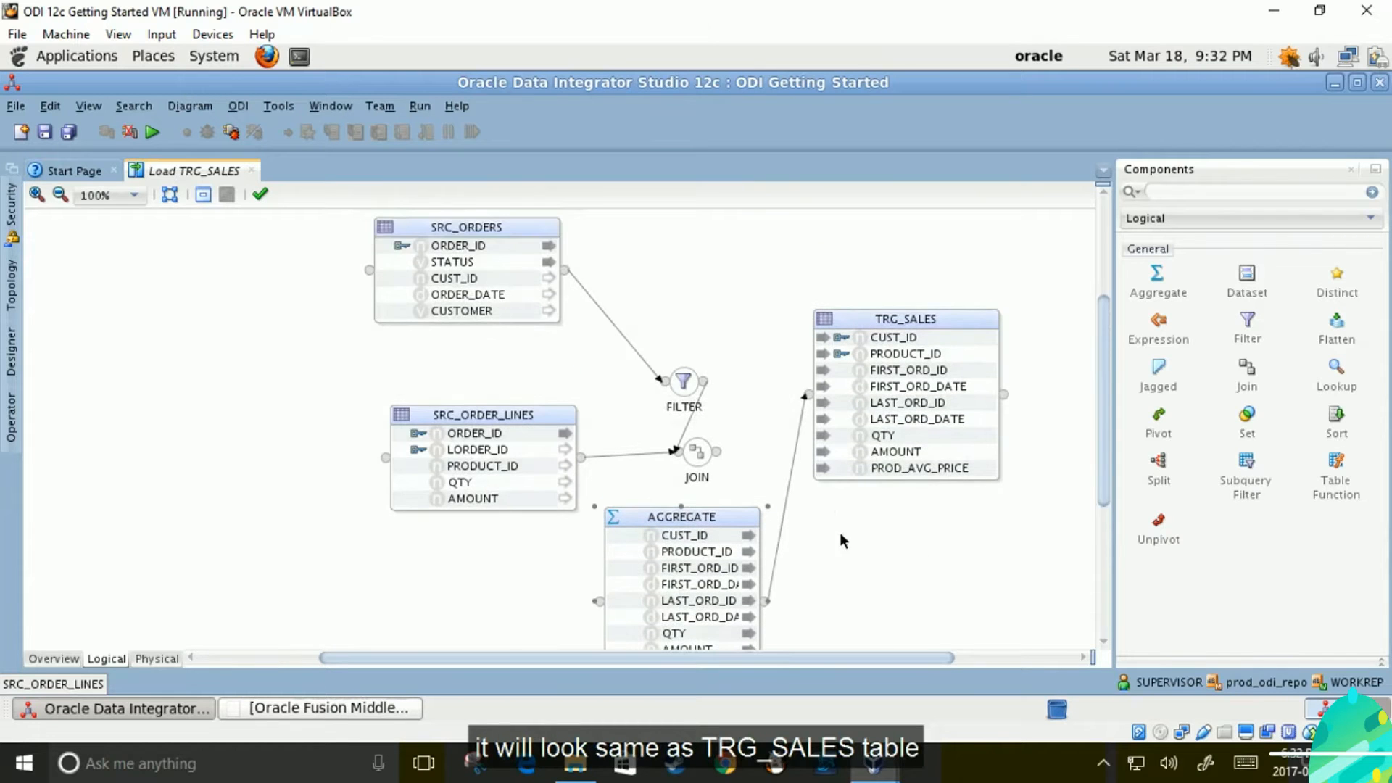
drag(734, 524, 764, 230)
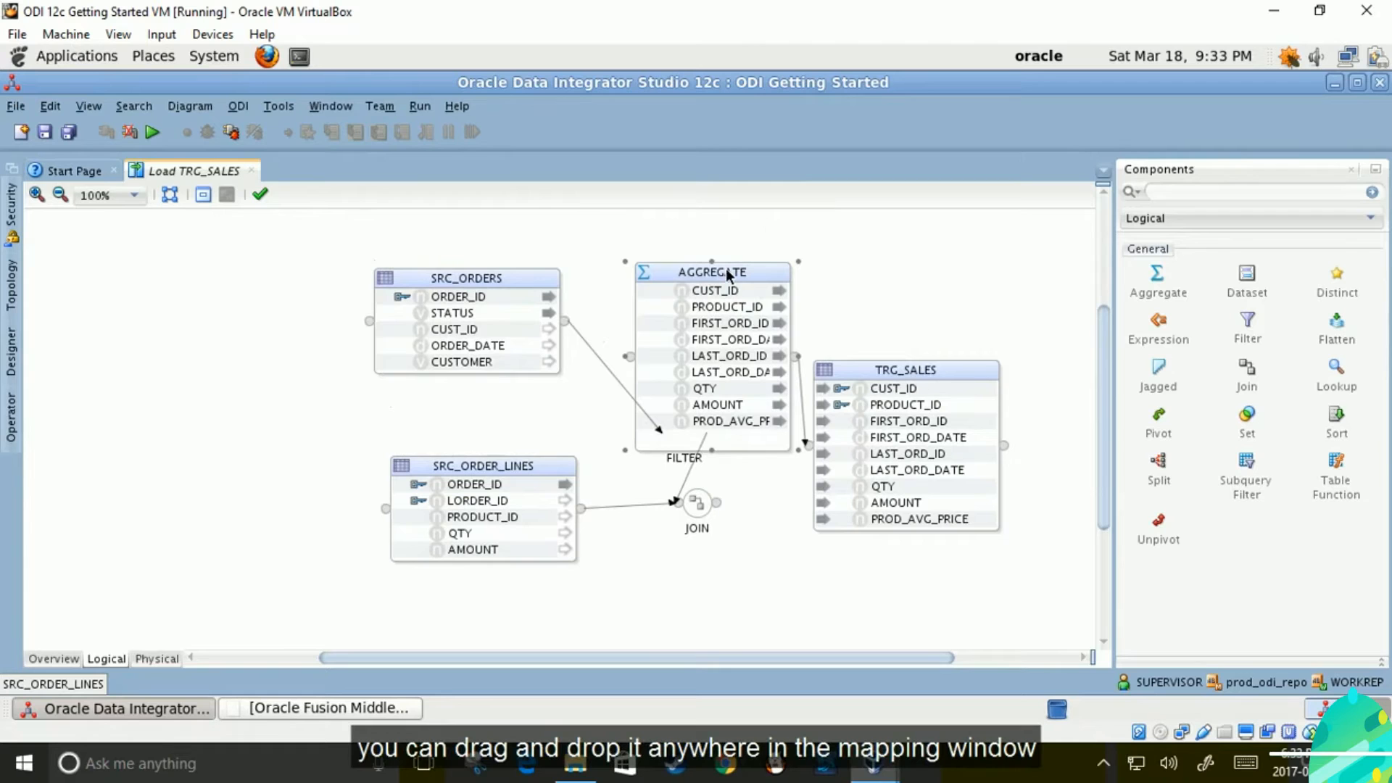
drag(746, 266, 730, 156)
Map CUST_ID from SRC_ORDERS and PRODUCT_ID from SRC_ORDER_LINES to the same-named attributes in AGGREGATE
click(468, 498)
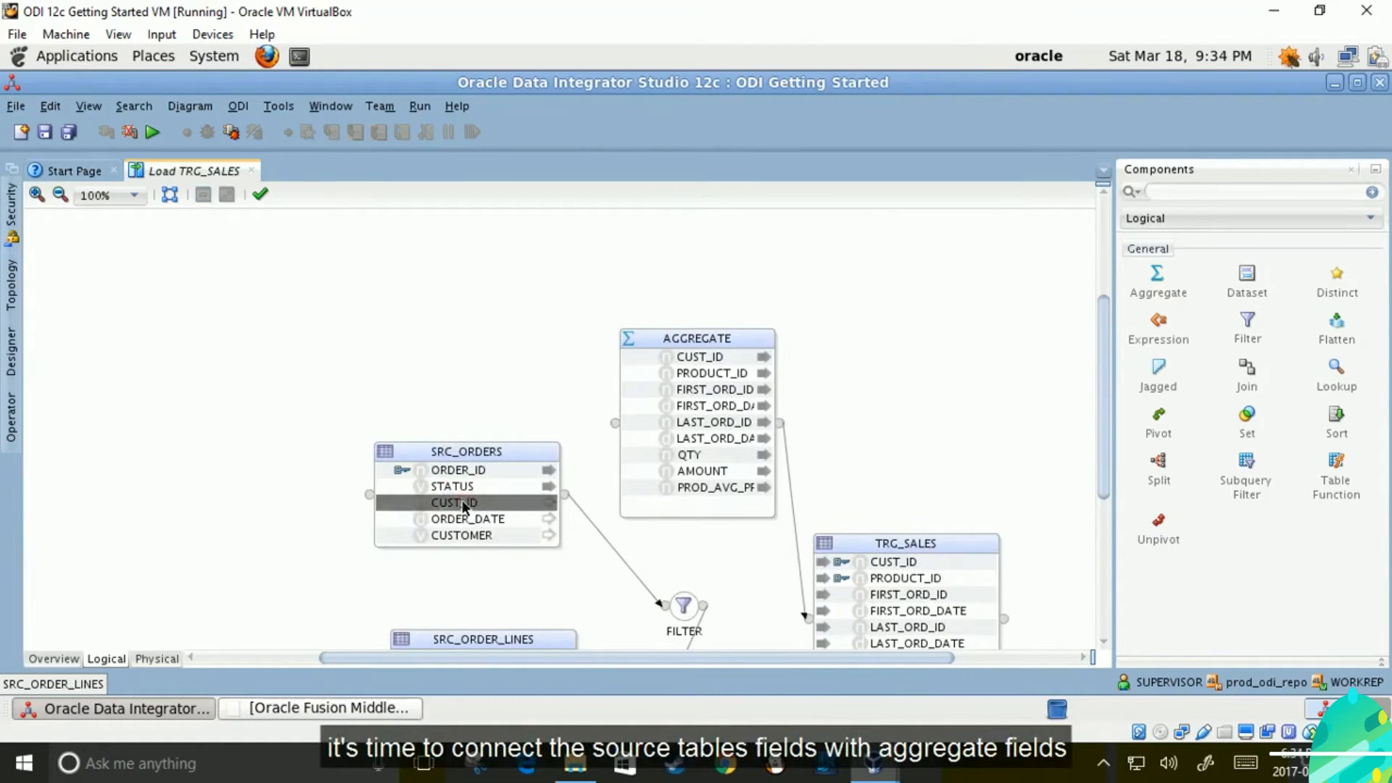
drag(555, 500, 709, 362)
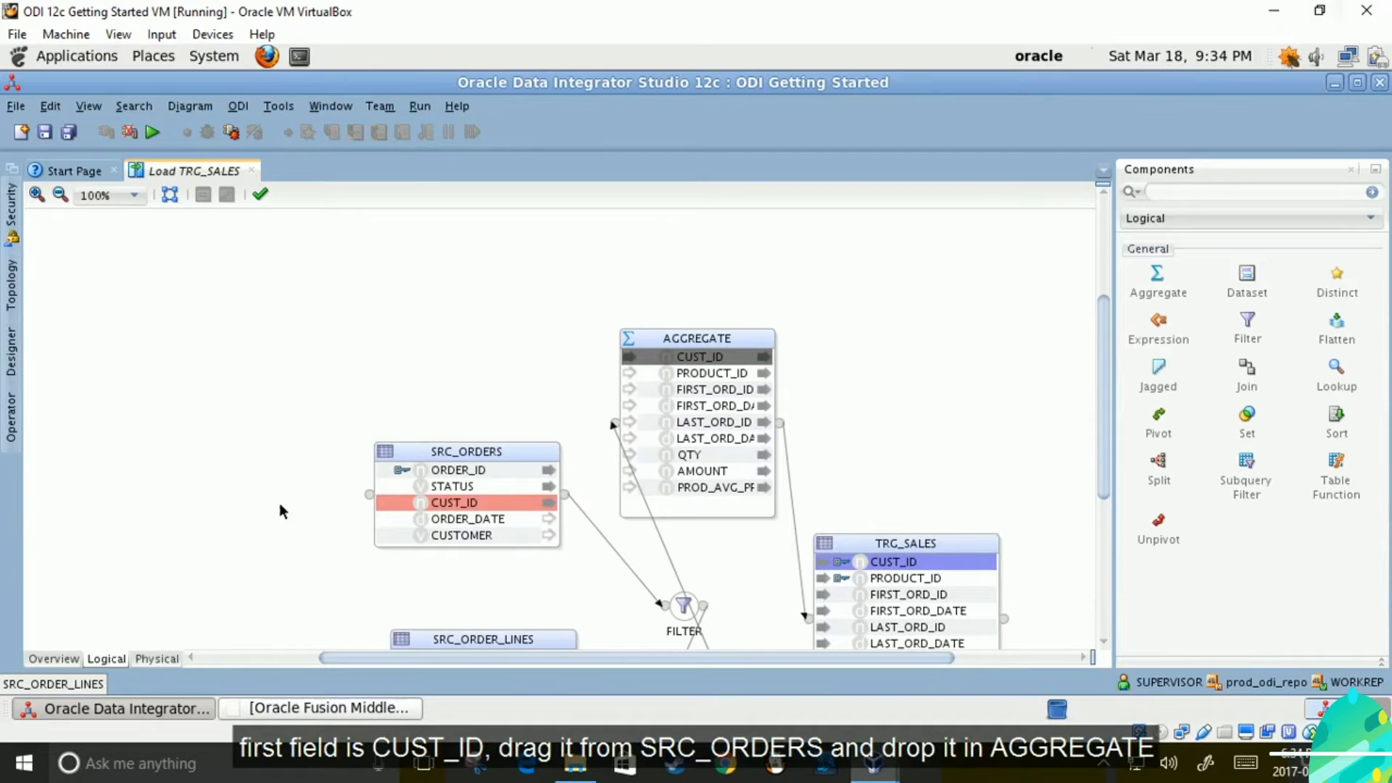
scroll(280, 505, down, 3)
scroll(279, 506, down, 2)
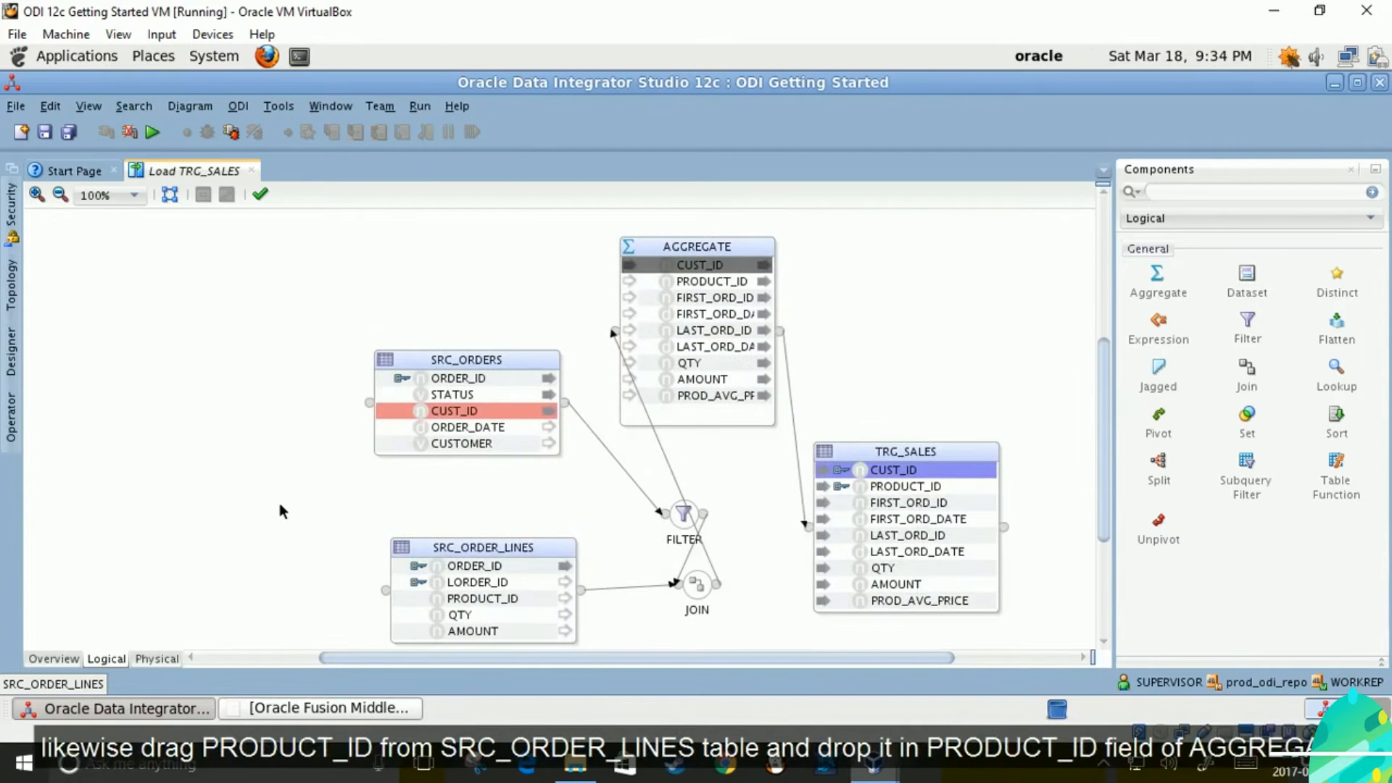
drag(493, 599, 696, 284)
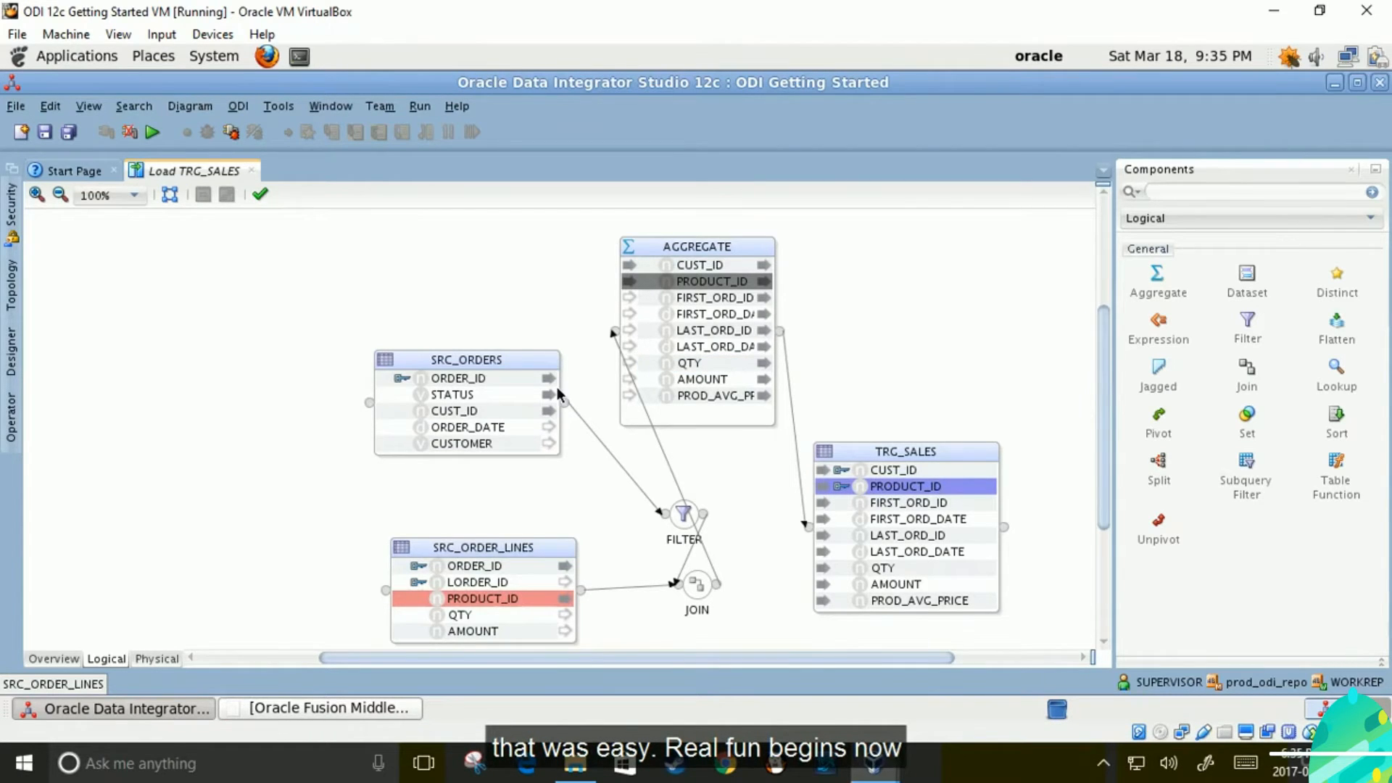
Map ORDER_ID from SRC_ORDERS to FIRST_ORD_ID in AGGREGATE and set its target expression to MIN(SRC_ORDERS.ORDER_ID)
click(456, 384)
drag(453, 379, 700, 297)
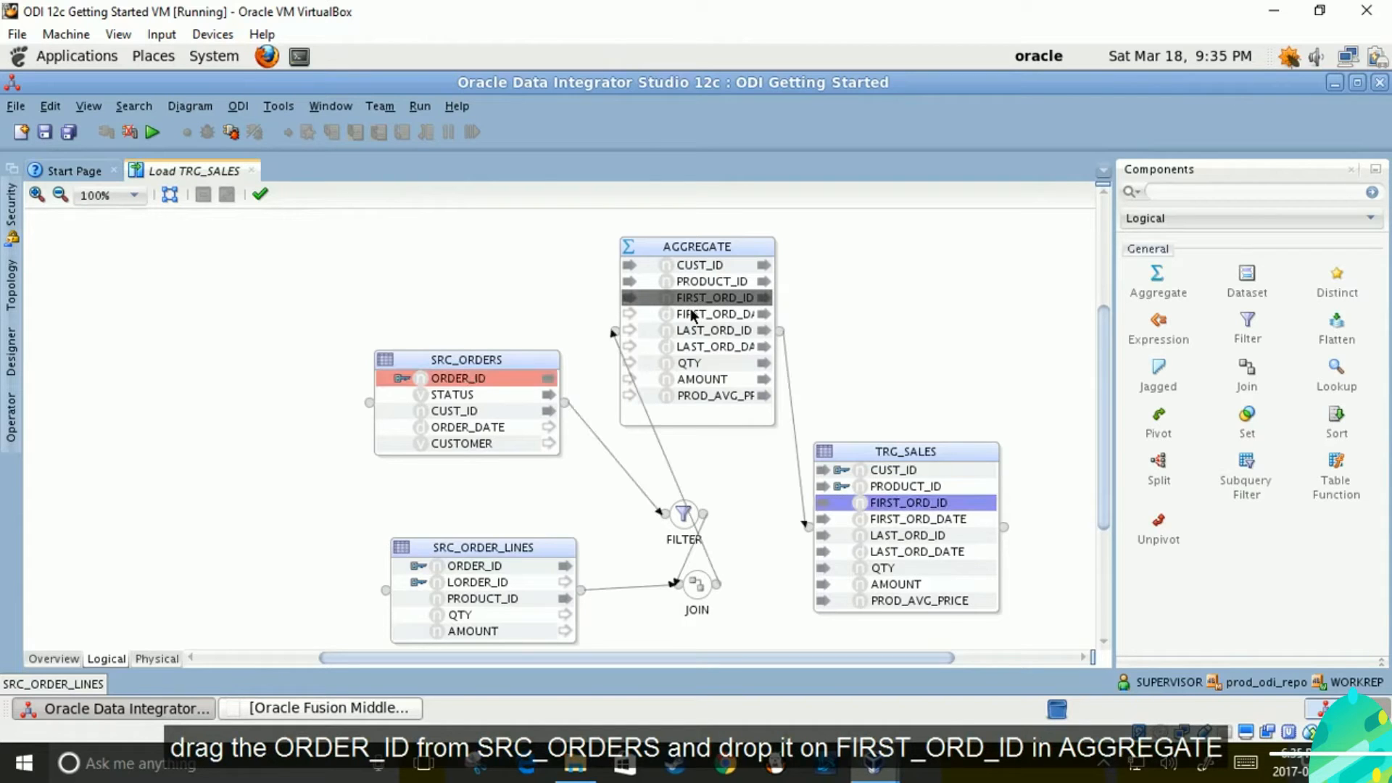
click(326, 107)
click(320, 103)
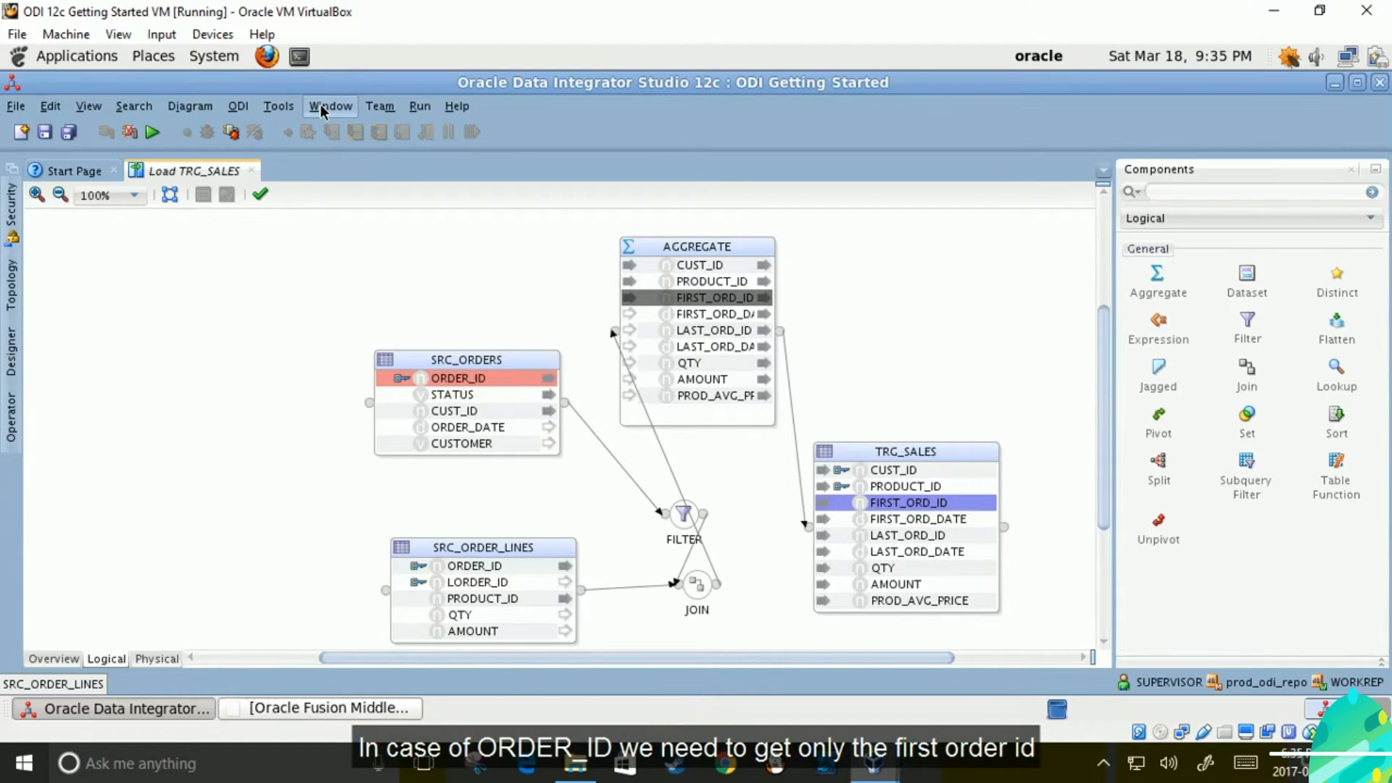
click(320, 103)
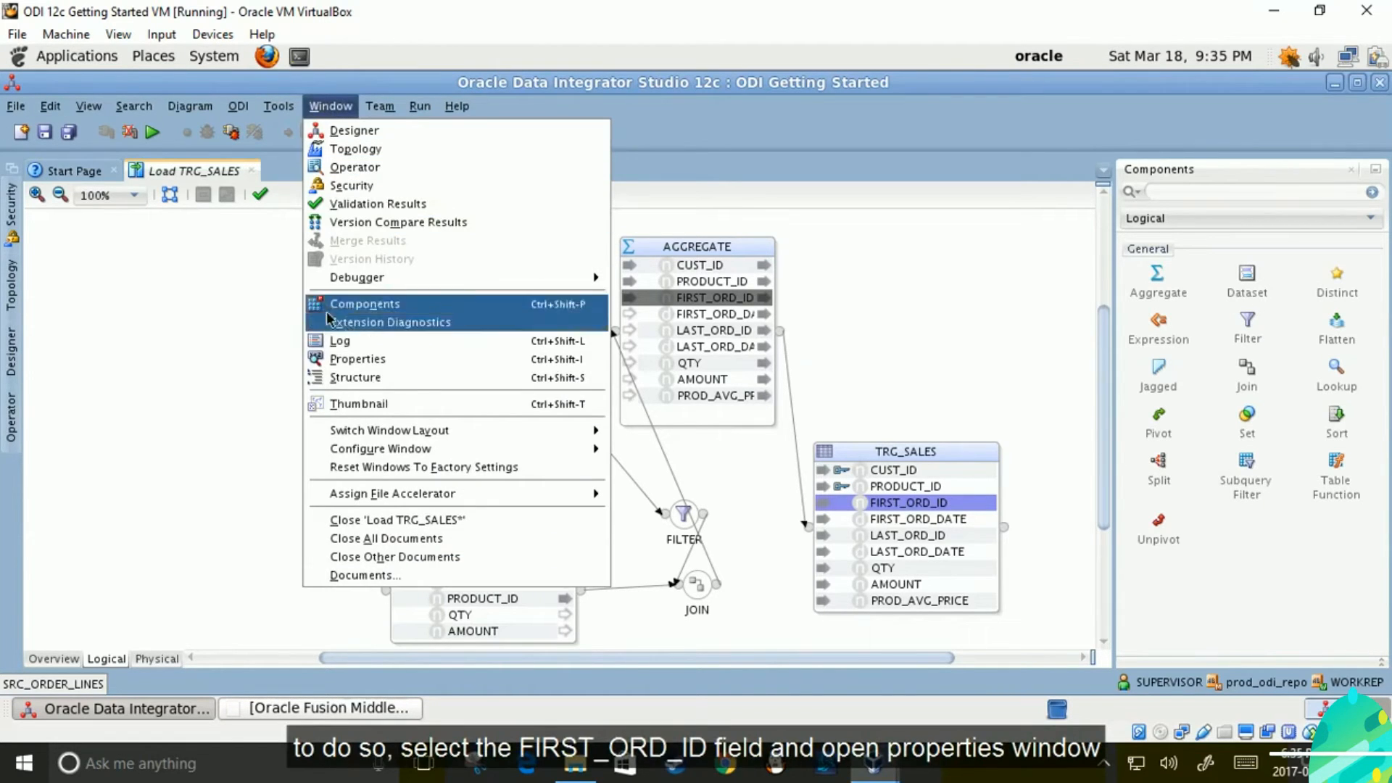
click(340, 359)
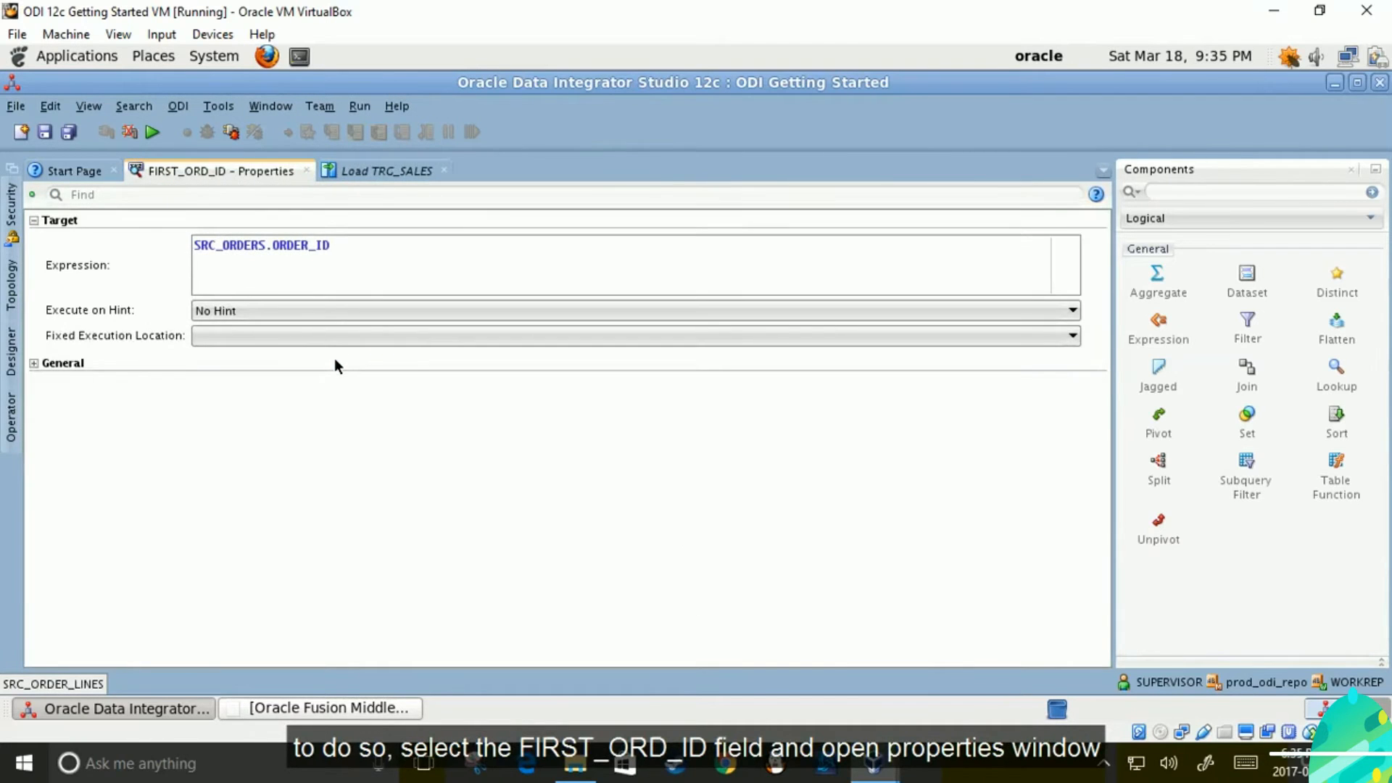
click(202, 248)
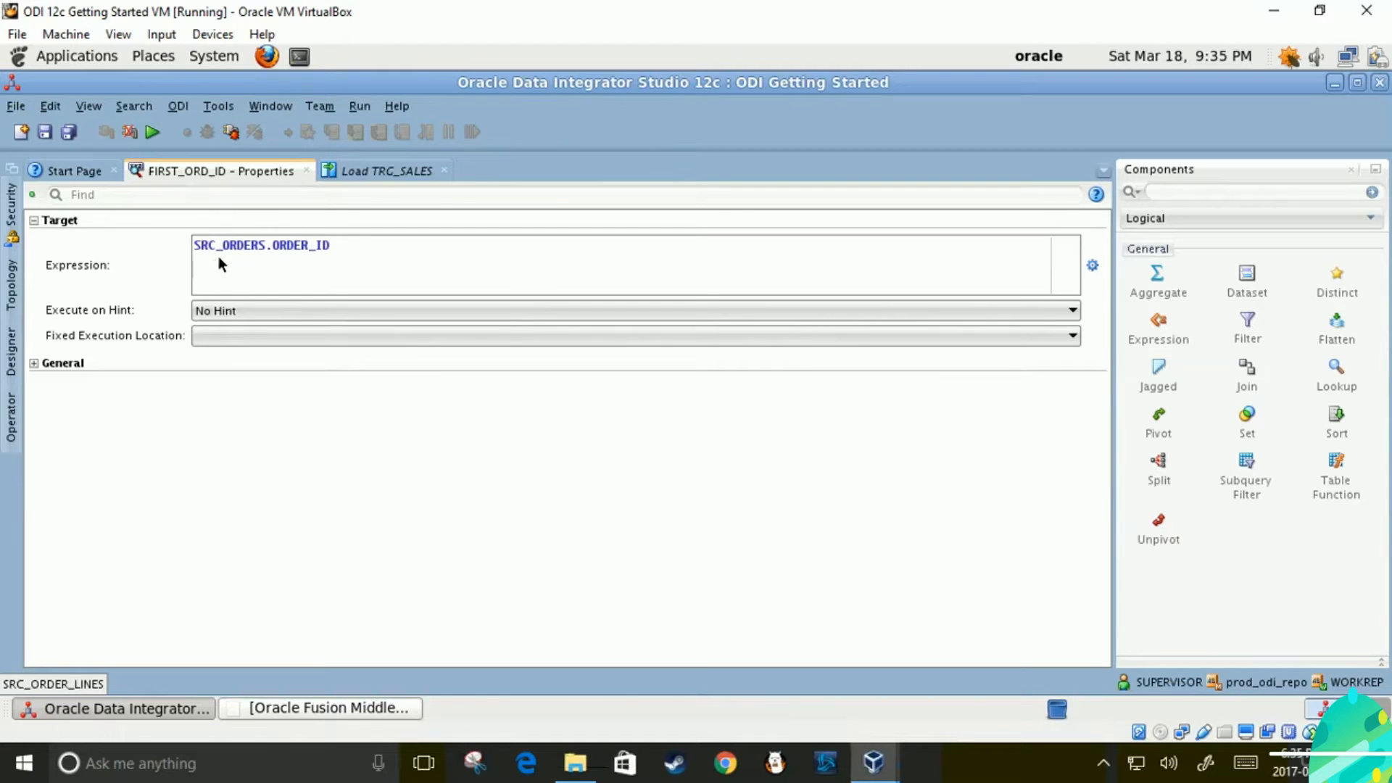
text(MIN)
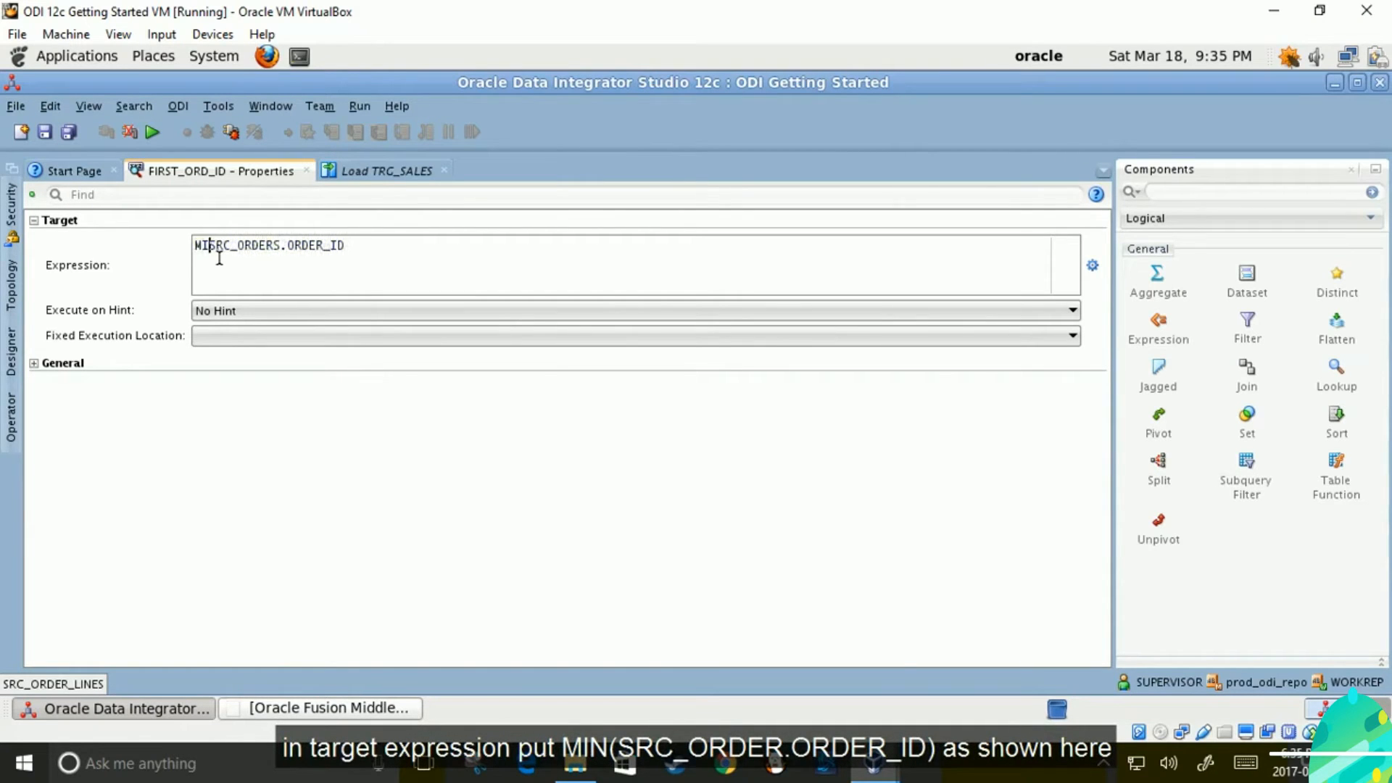
text(()
key(Right)
key(Right)
key(Right)
key(Right)
key(Right)
key(Right)
key(Right)
key(Right)
key(Right)
key(Right)
key(Right)
key(Right)
key(Right)
key(Right)
key(Right)
key(Right)
key(Right)
key(Right)
key(Right)
text())
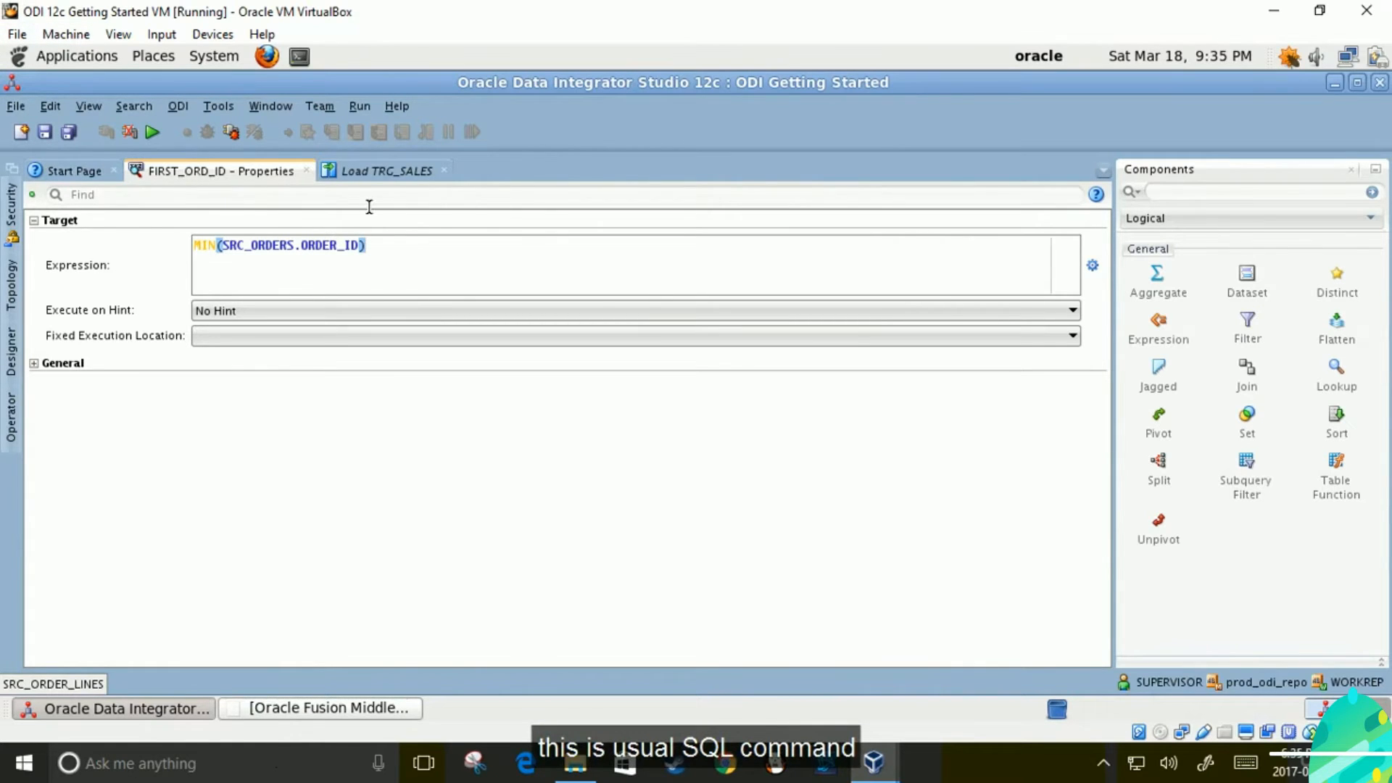
click(307, 169)
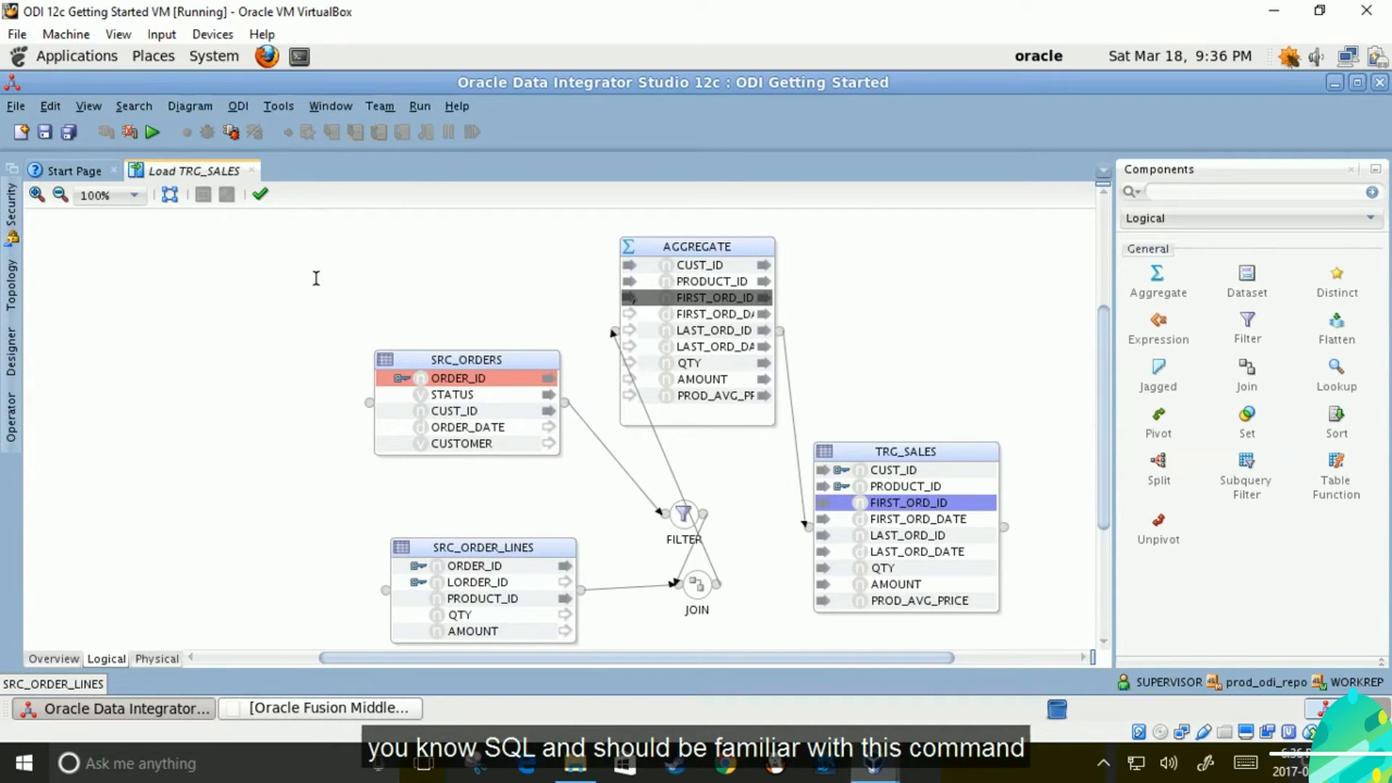
Map ORDER_DATE from SRC_ORDERS to FIRST_ORD_DATE in AGGREGATE with the target expression MIN(SRC_ORDERS.ORDER_DATE), and save the mapping
click(464, 428)
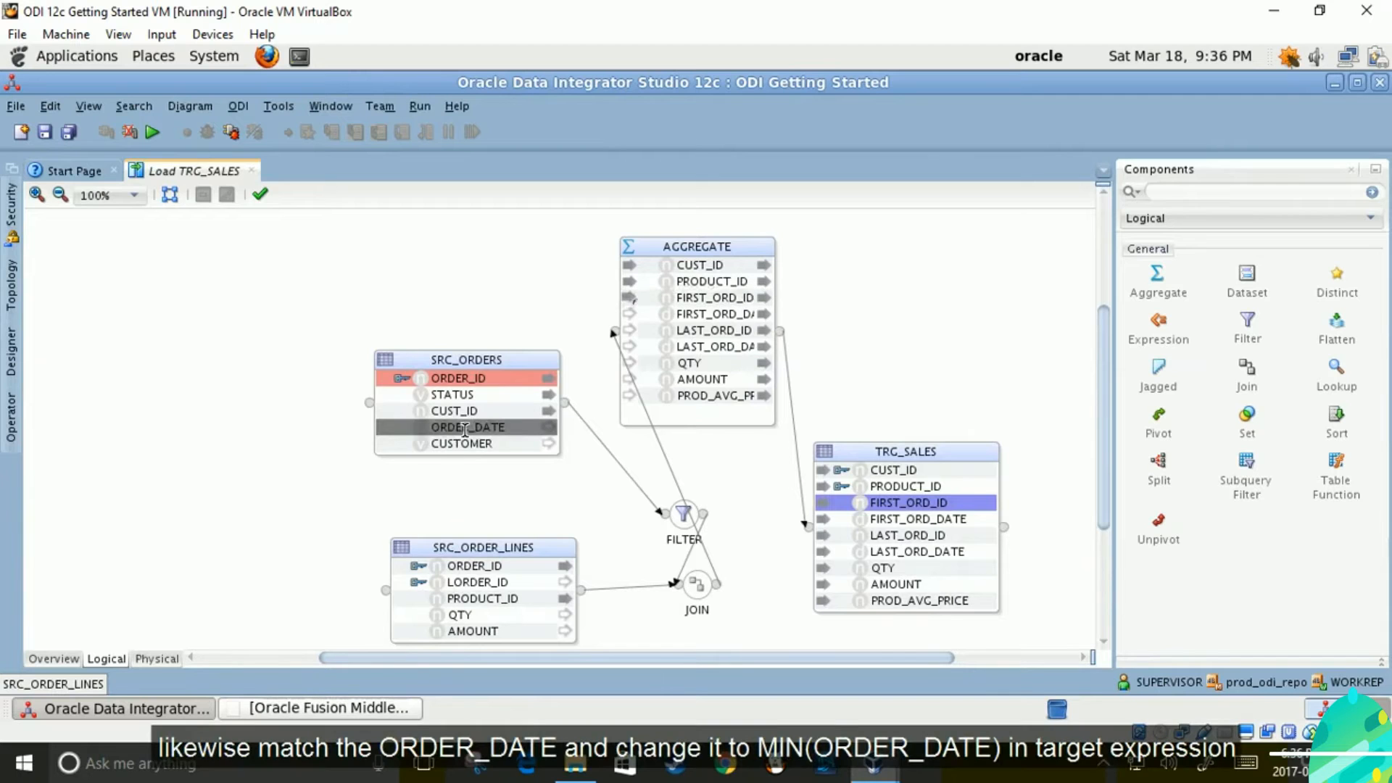
drag(465, 428, 708, 321)
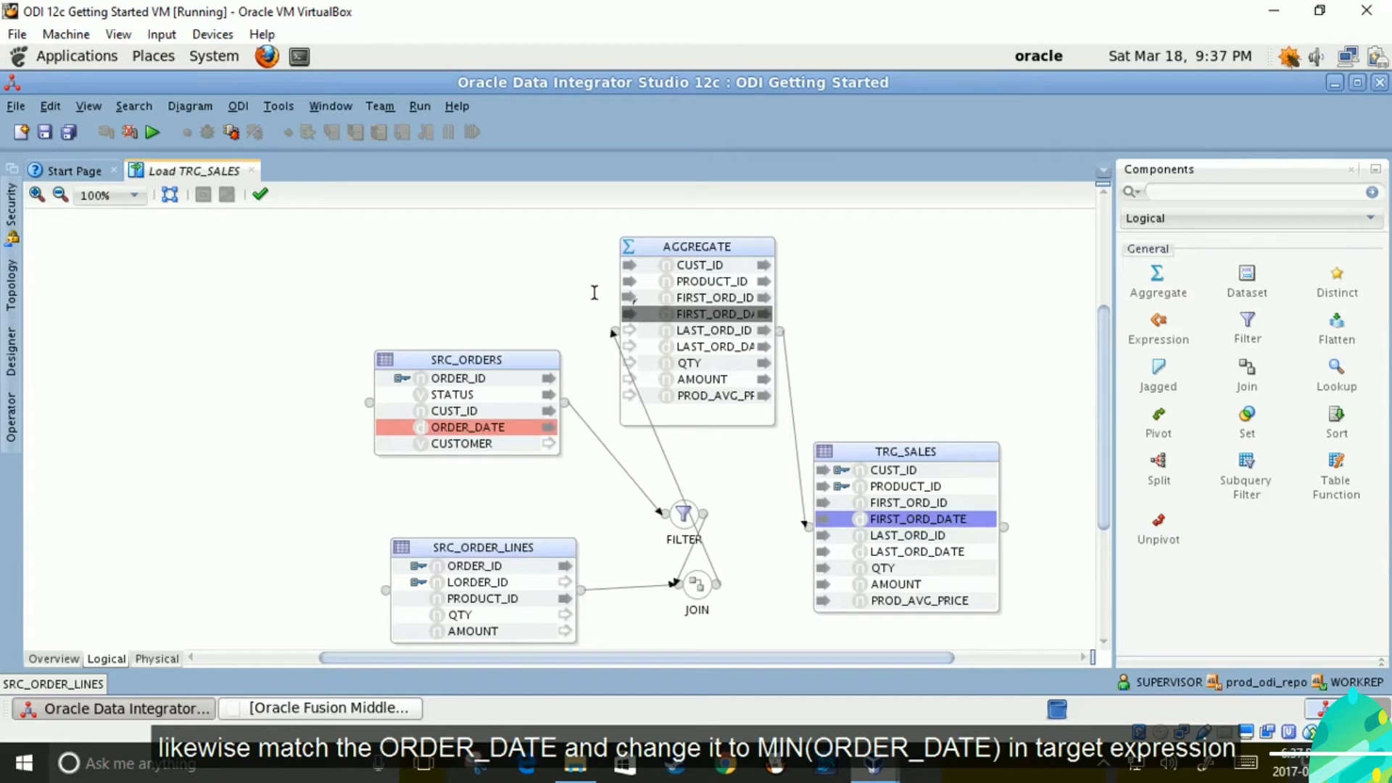
click(330, 106)
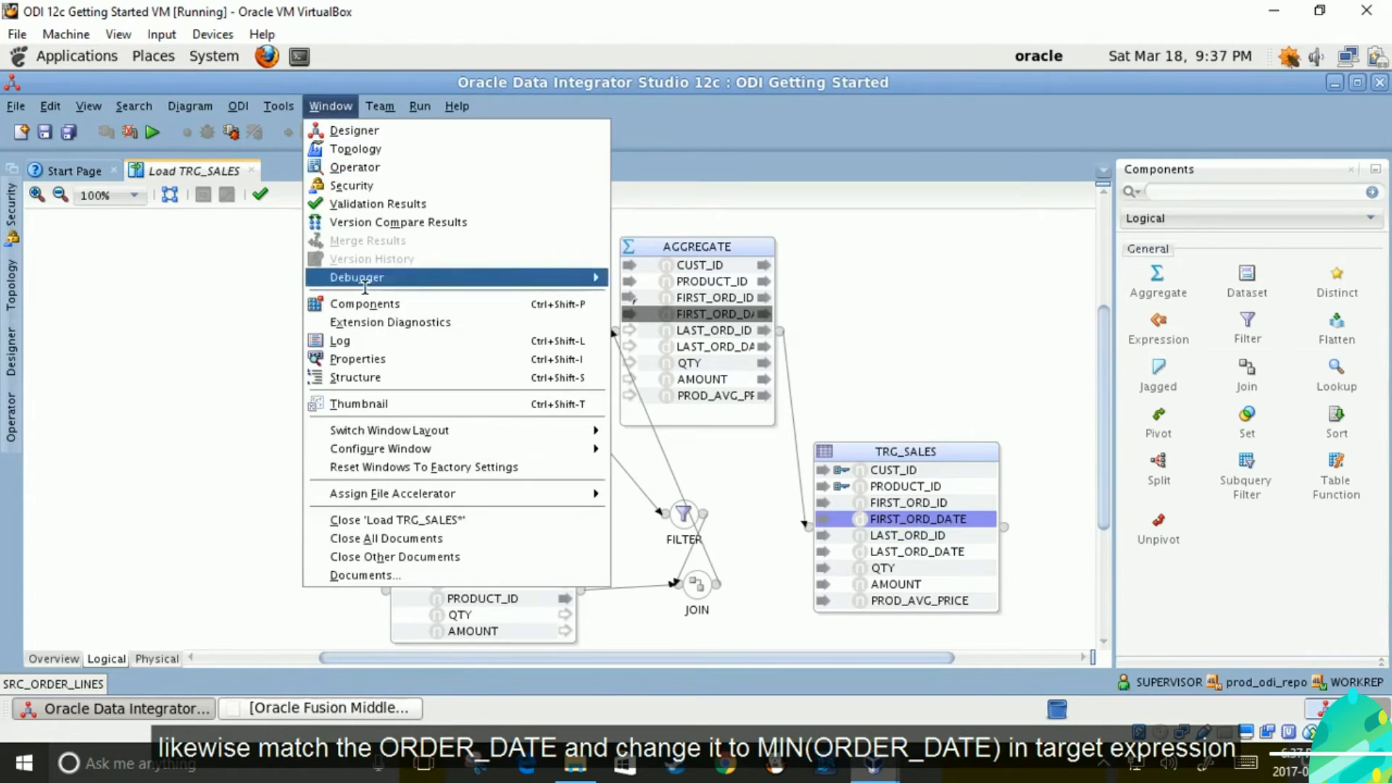
click(370, 359)
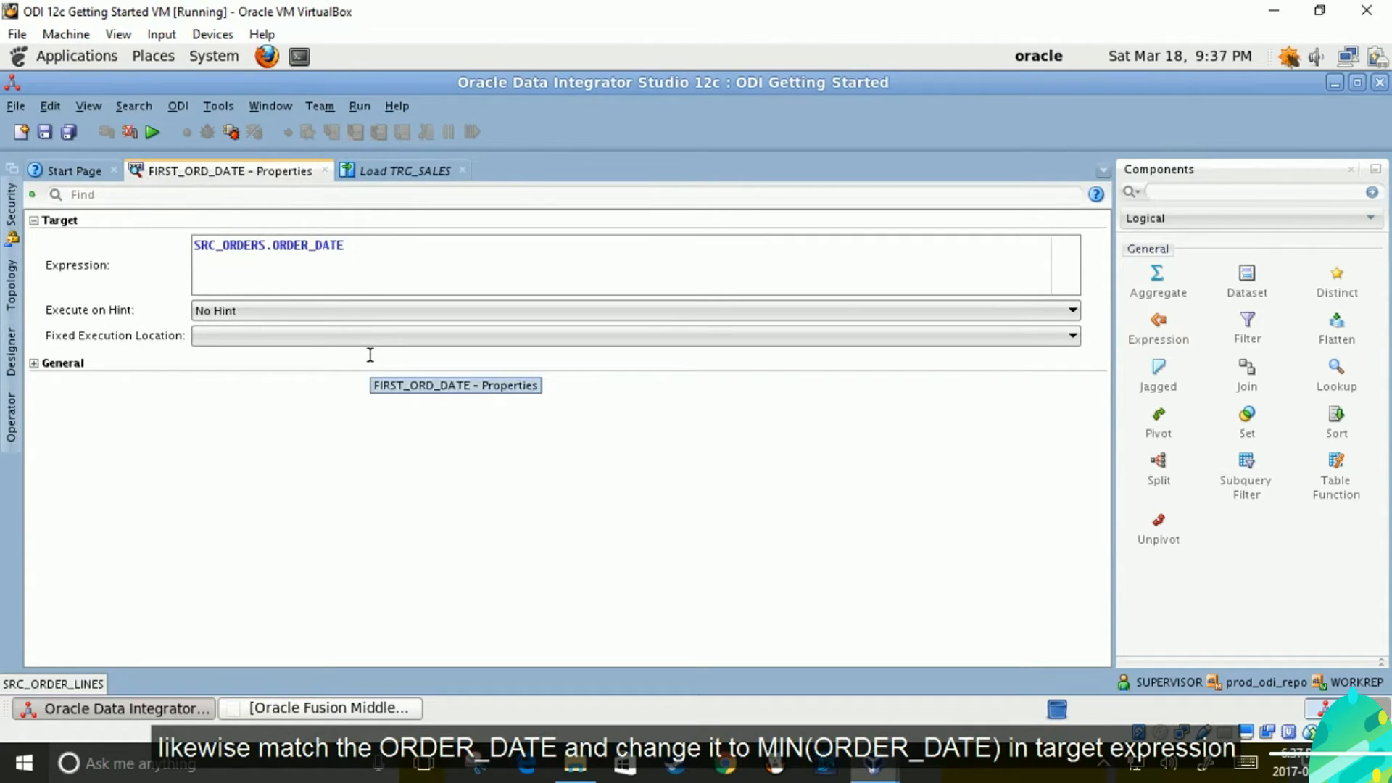
click(196, 250)
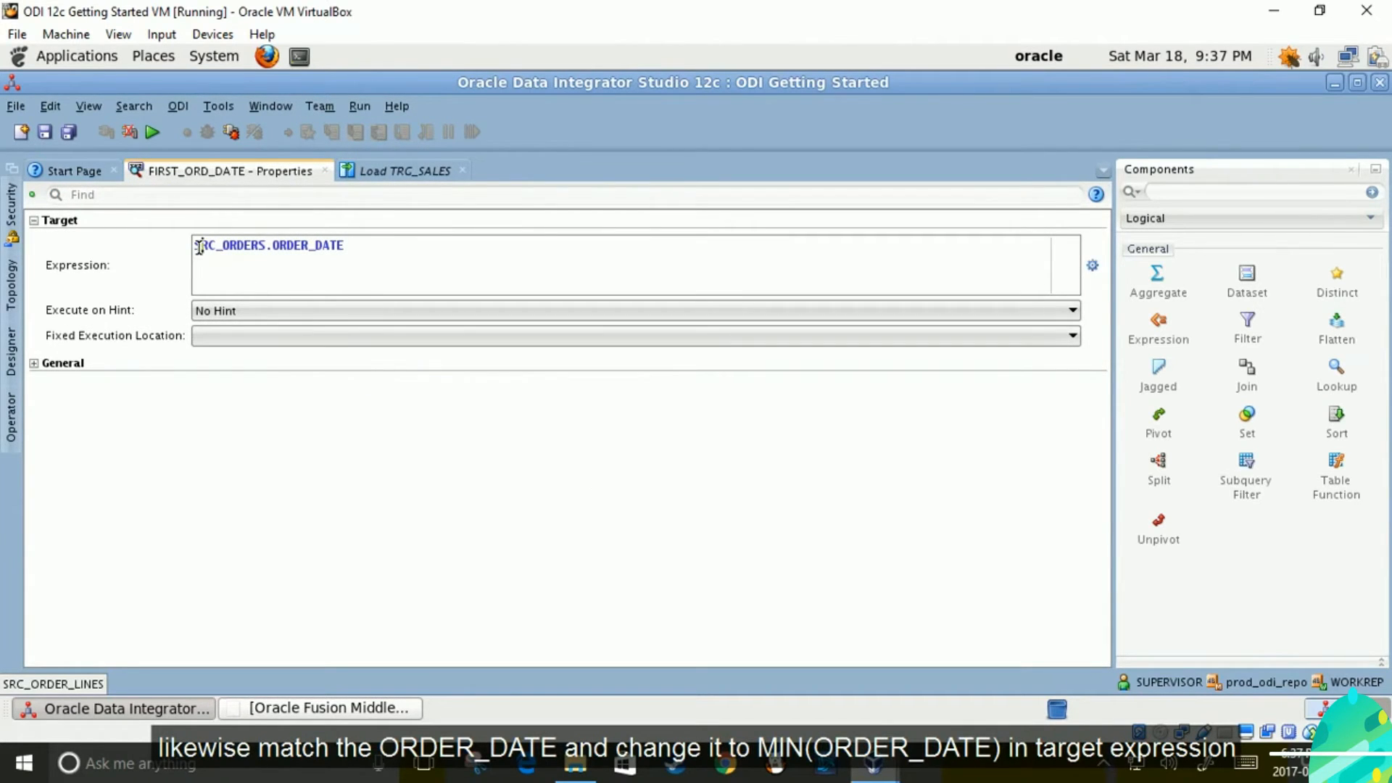
text(MIN()
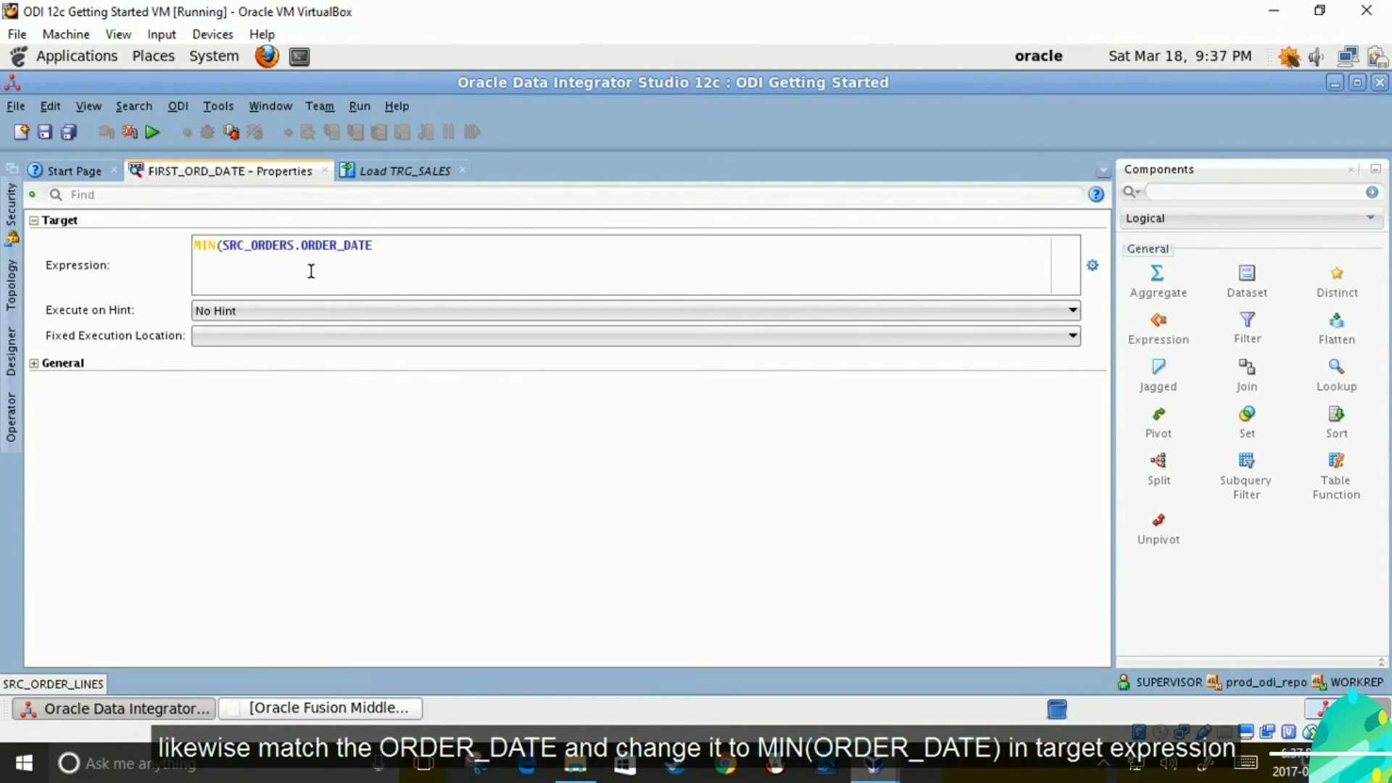
key(Right)
key(Right)
key(Right)
key(Right)
key(Right)
key(Right)
key(Right)
key(Right)
key(Right)
key(Right)
key(Right)
key(Right)
key(Right)
key(Right)
key(Right)
key(Right)
key(Right)
key(Right)
key(Right)
key(Right)
key(Right)
text())
click(44, 133)
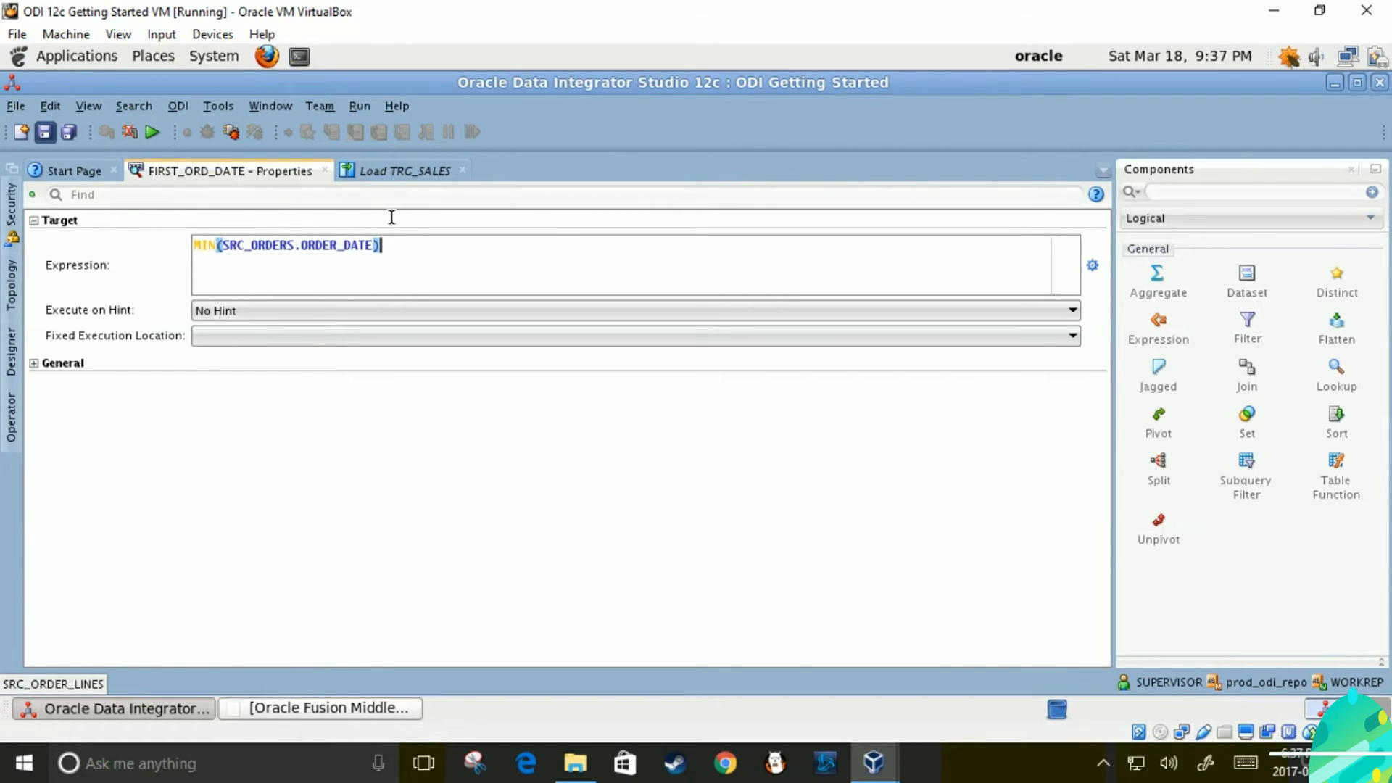
click(324, 169)
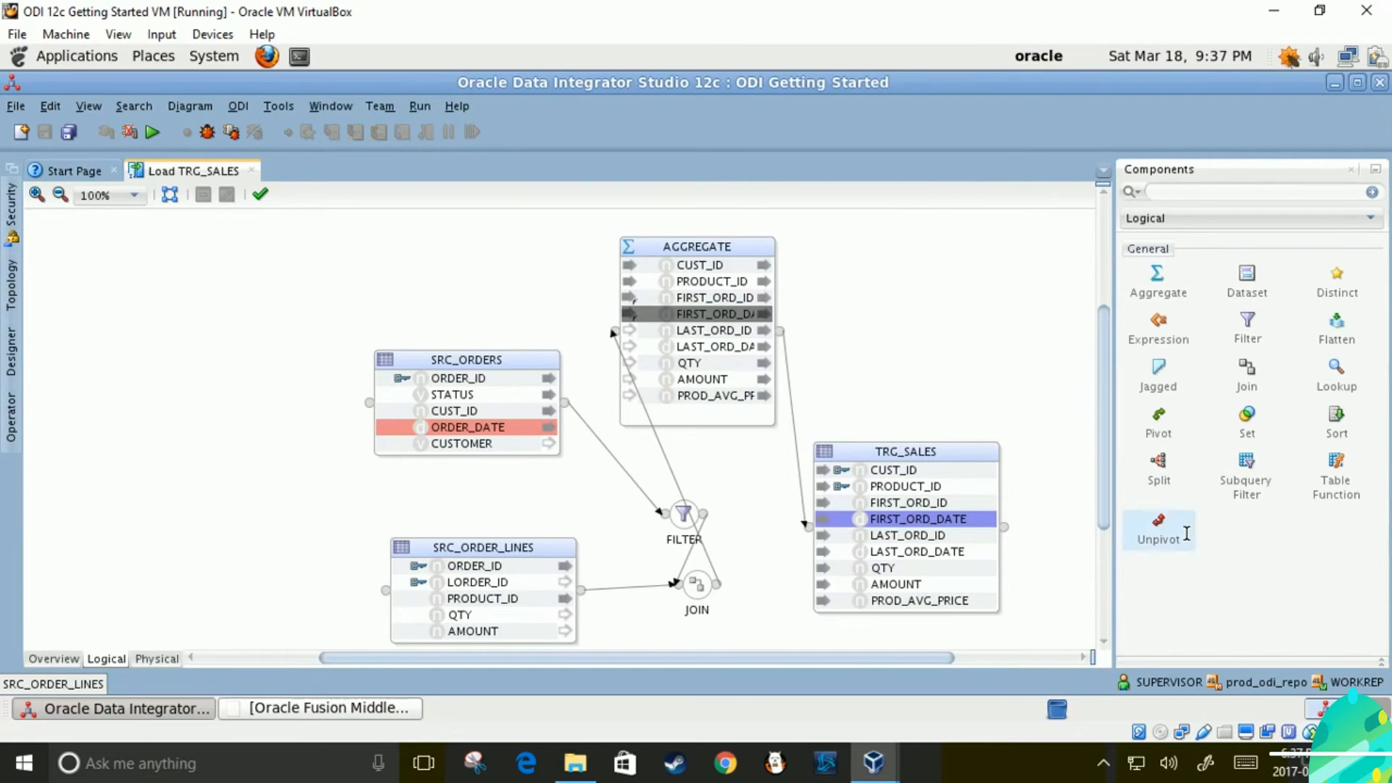
Map ORDER_ID from SRC_ORDERS to LAST_ORD_ID in AGGREGATE and set its target expression to MAX(SRC_ORDERS.ORDER_ID)
click(690, 332)
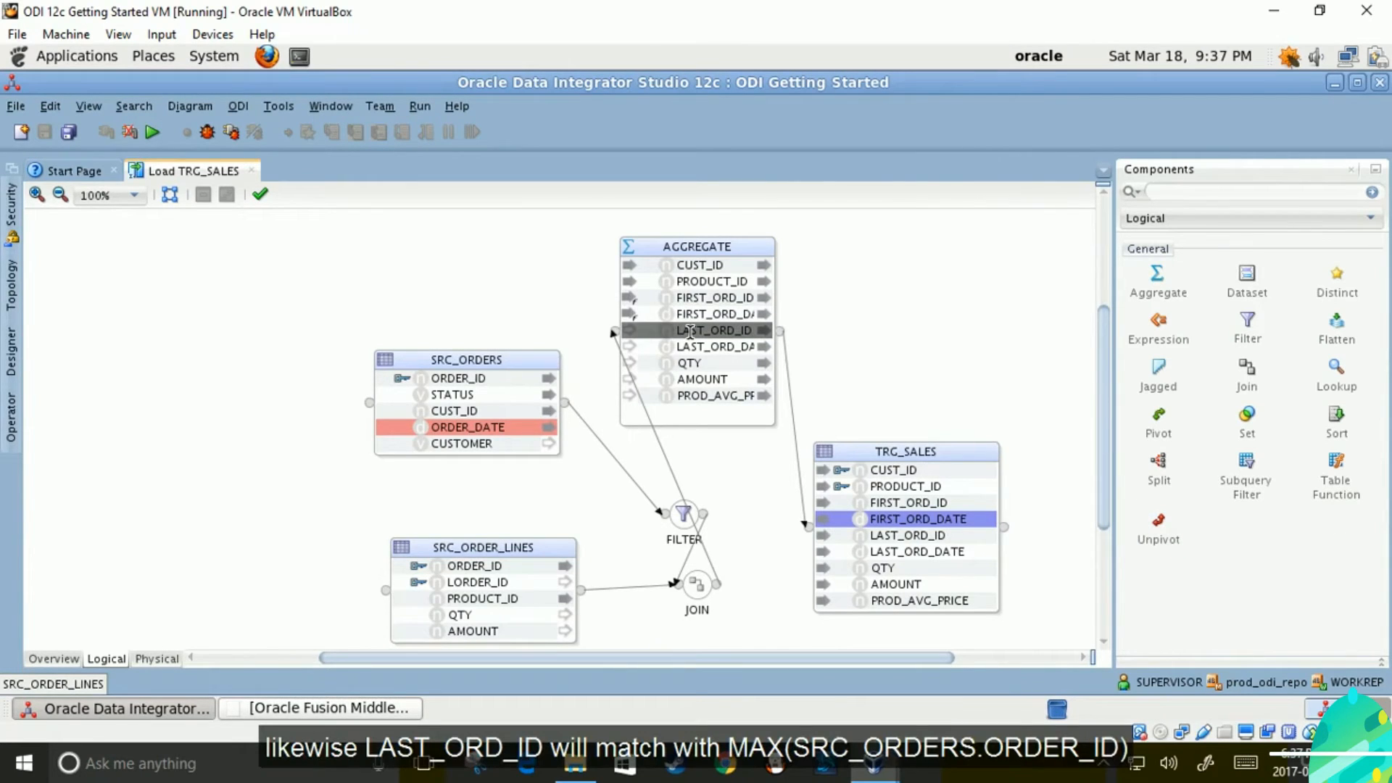
drag(458, 377, 702, 334)
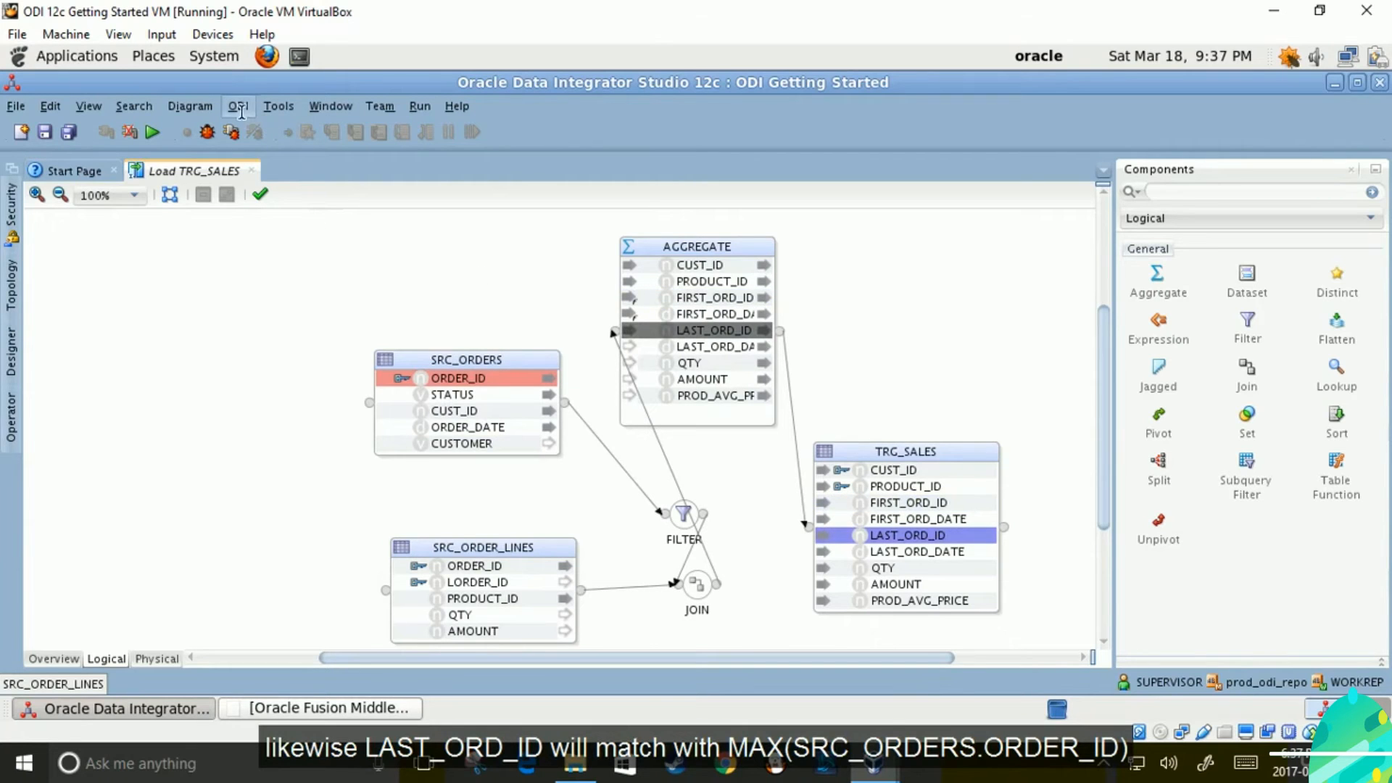
click(330, 106)
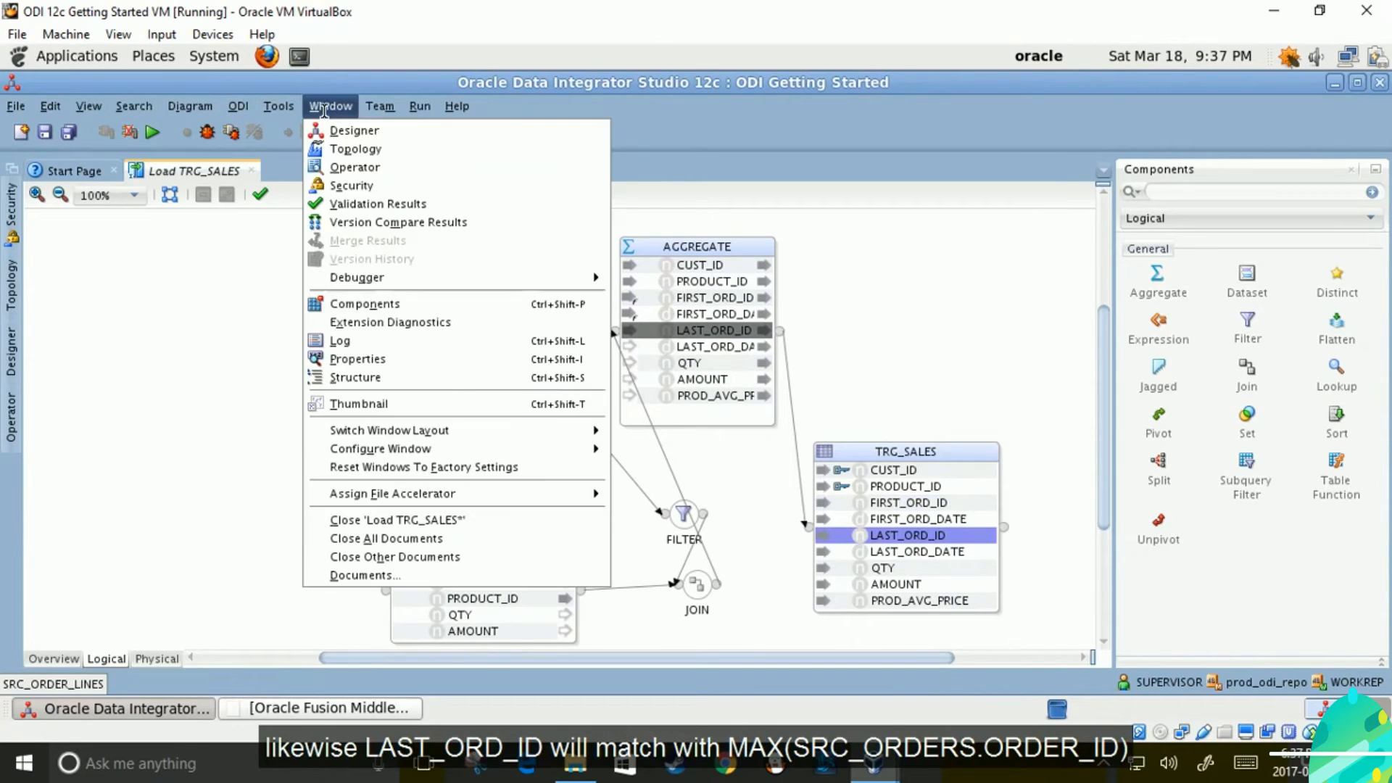
click(378, 358)
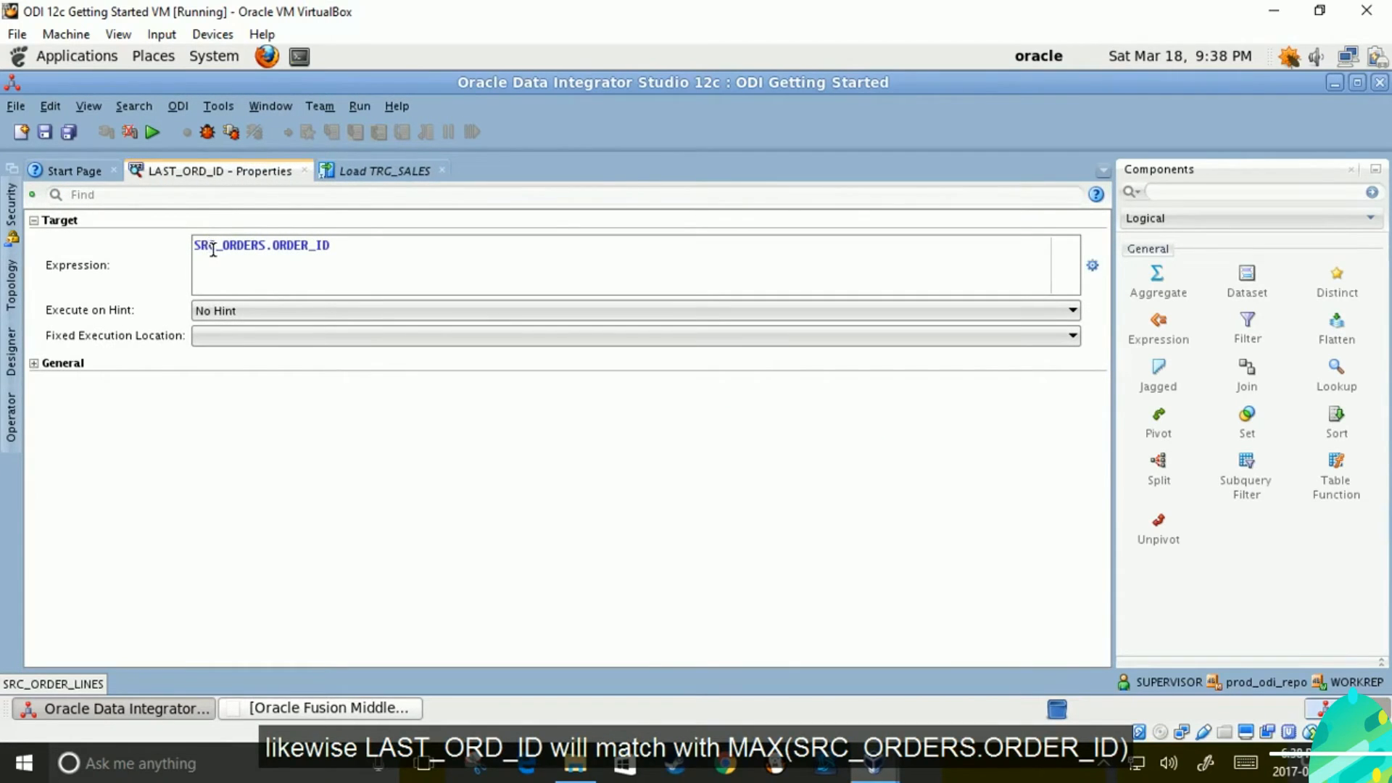
text(MAX()
key(Right)
key(Right)
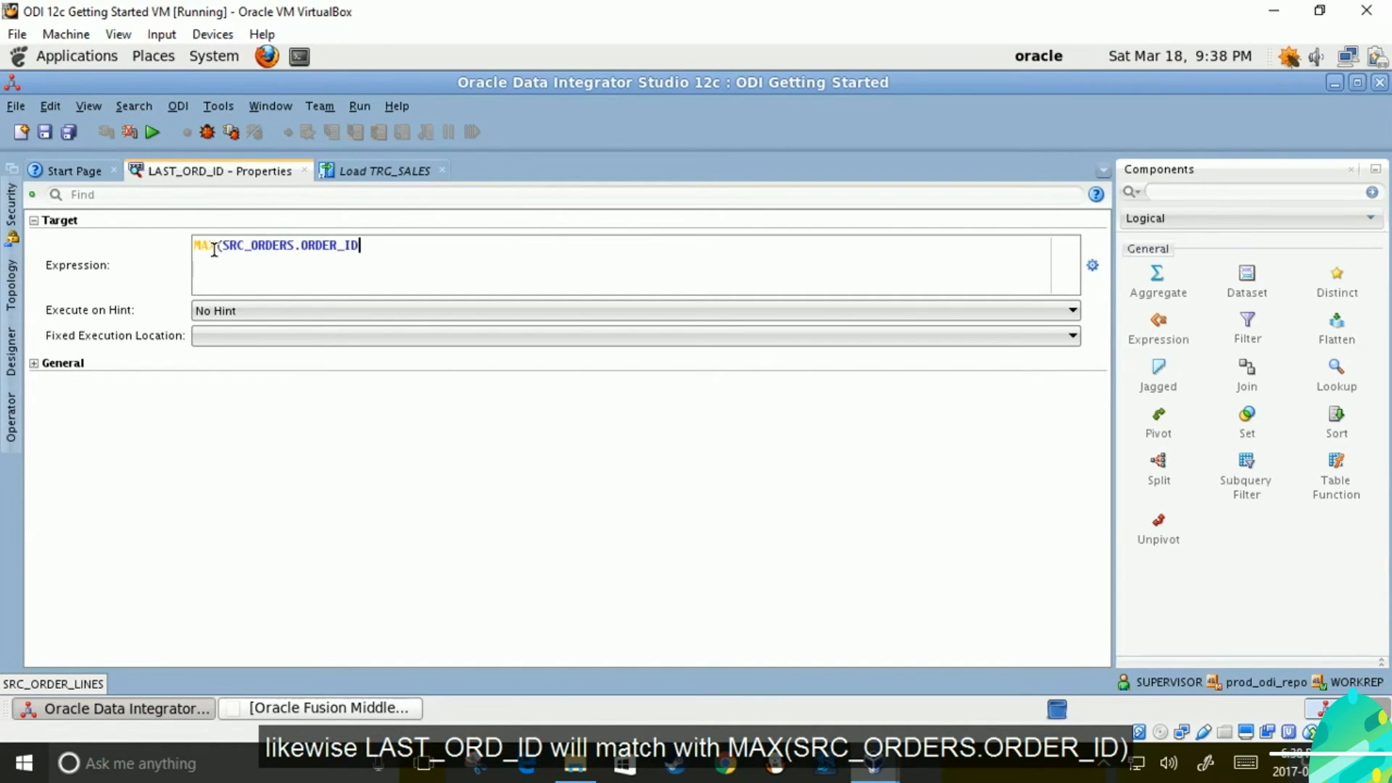
text())
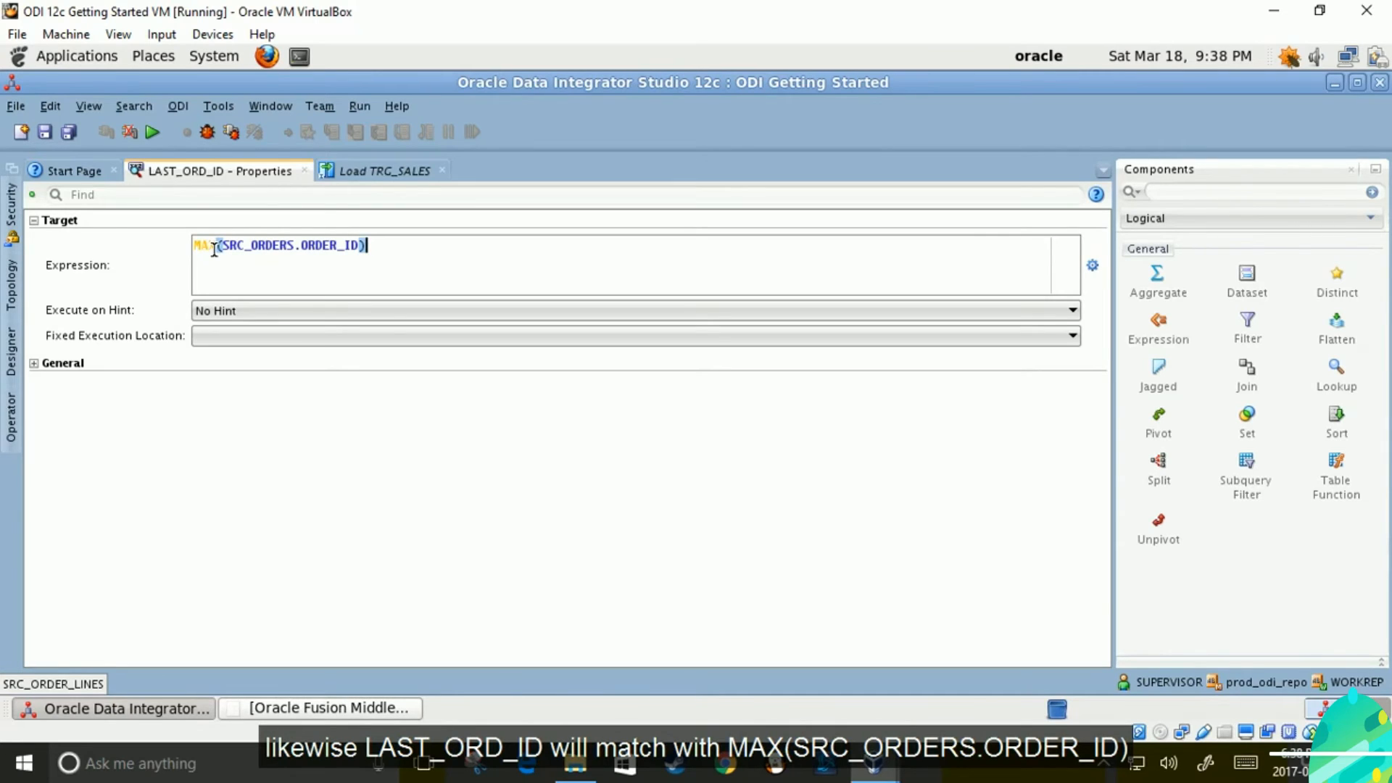
click(303, 170)
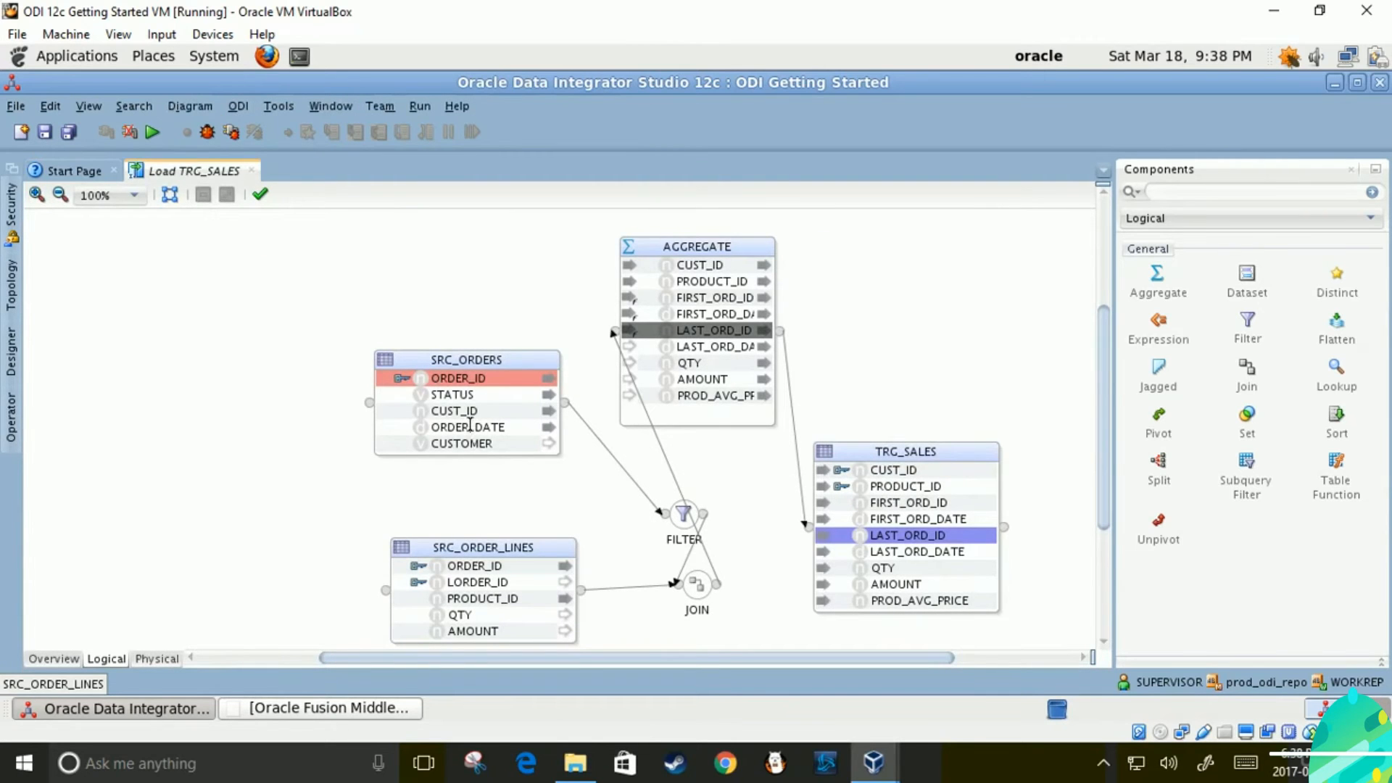
Map ORDER_DATE from SRC_ORDERS to LAST_ORD_DATE in AGGREGATE with the target expression MAX(SRC_ORDERS.ORDER_DATE), and save the mapping
click(469, 427)
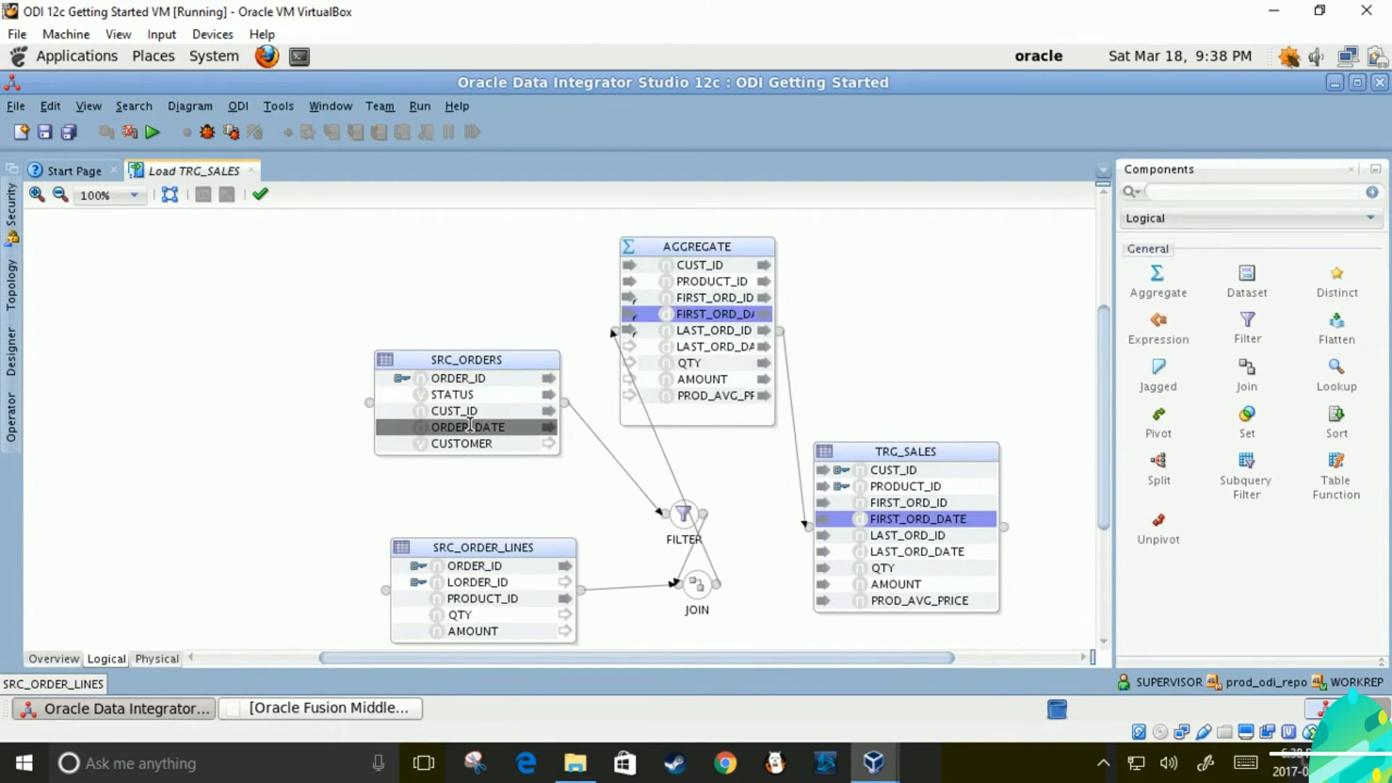
drag(470, 425, 732, 348)
click(728, 347)
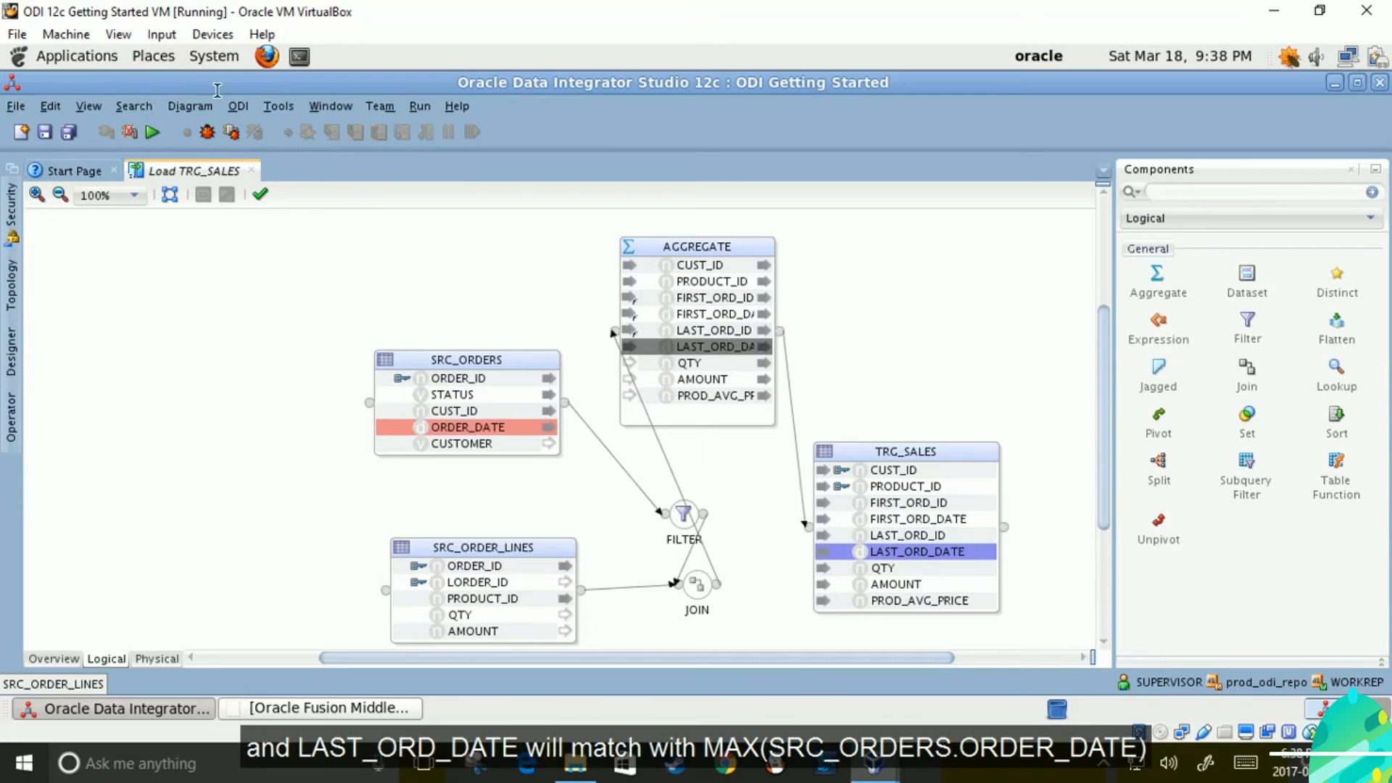
click(316, 108)
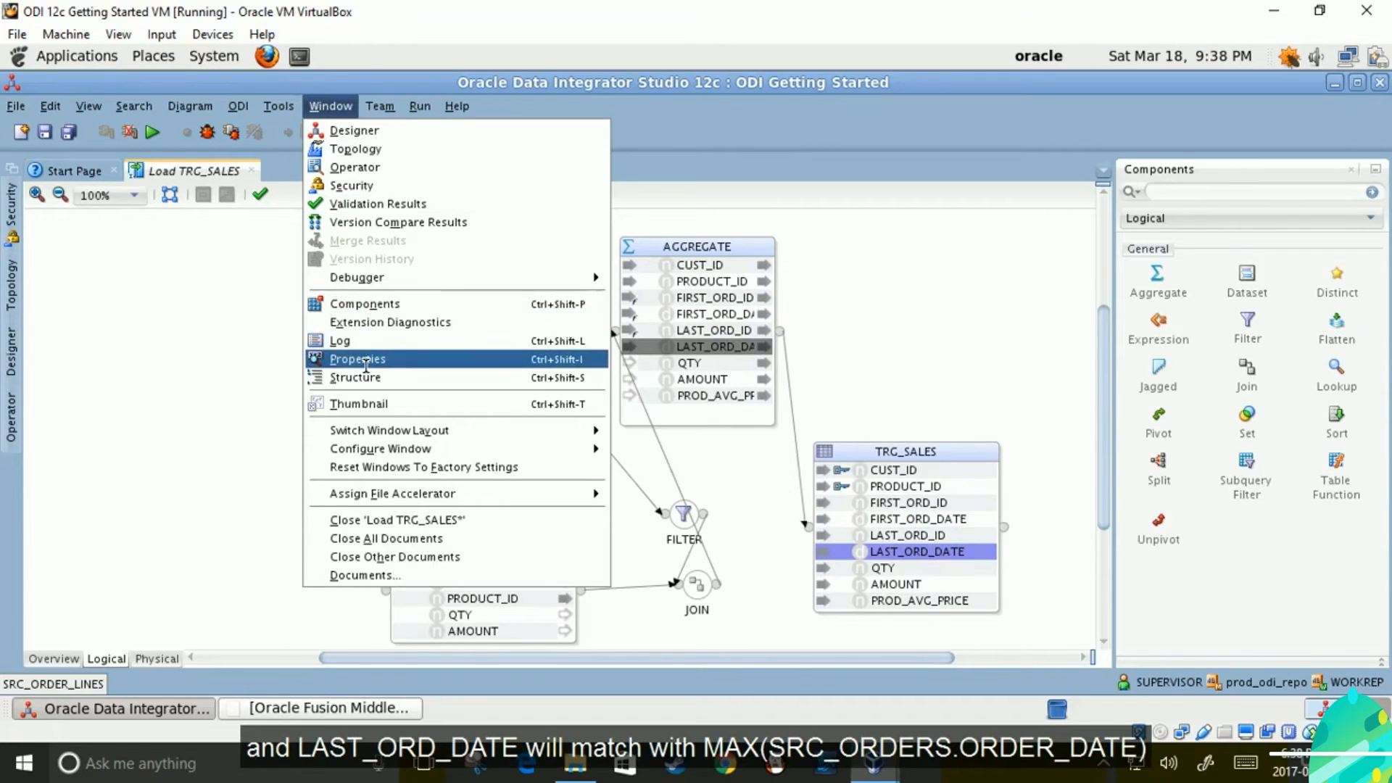
click(367, 360)
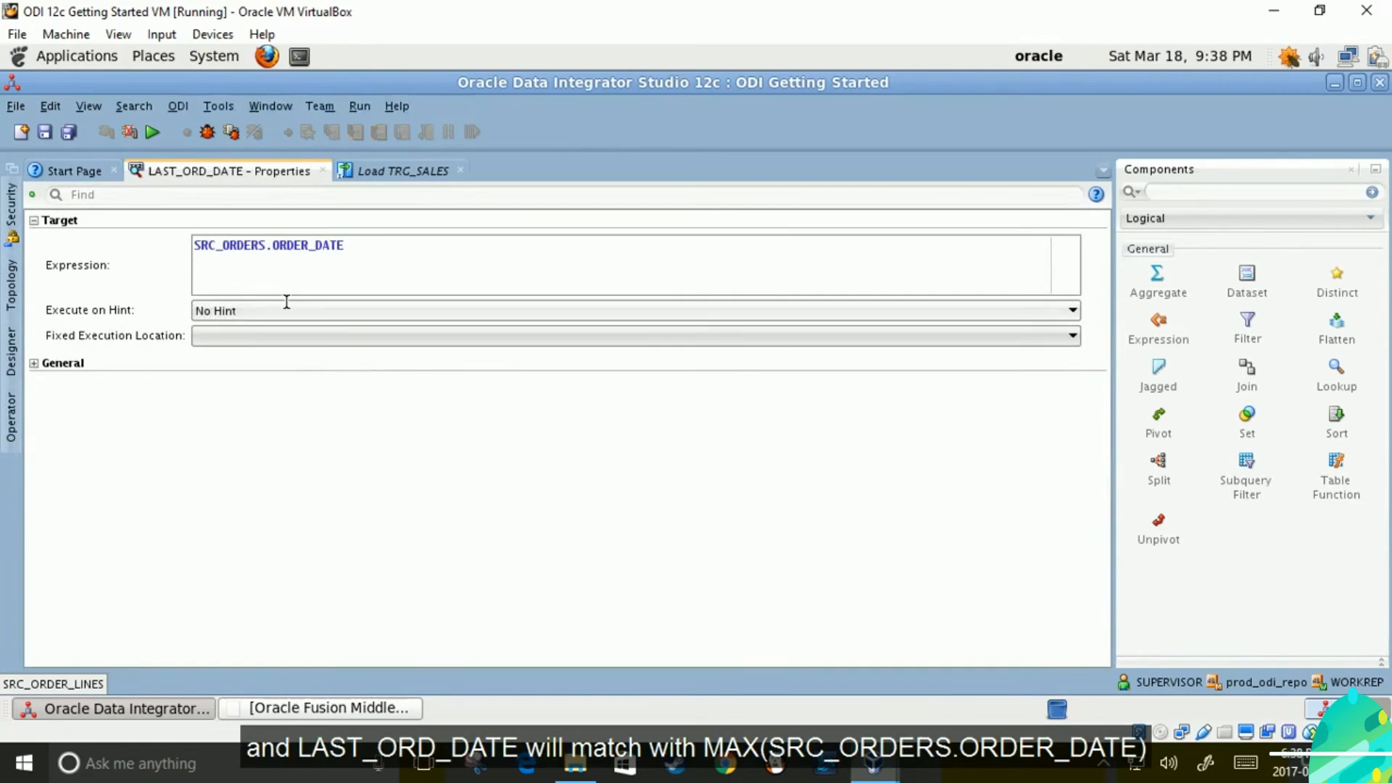
click(217, 247)
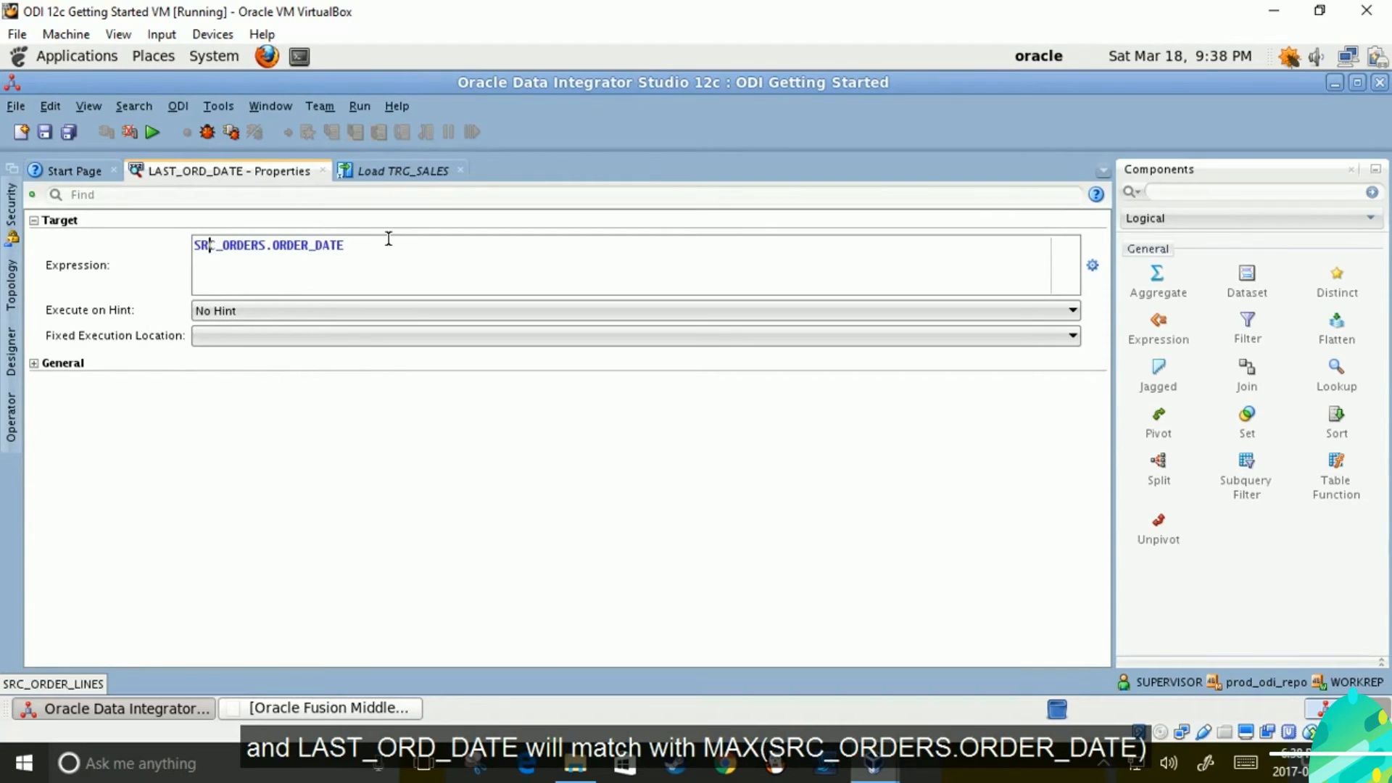
text(MAX()
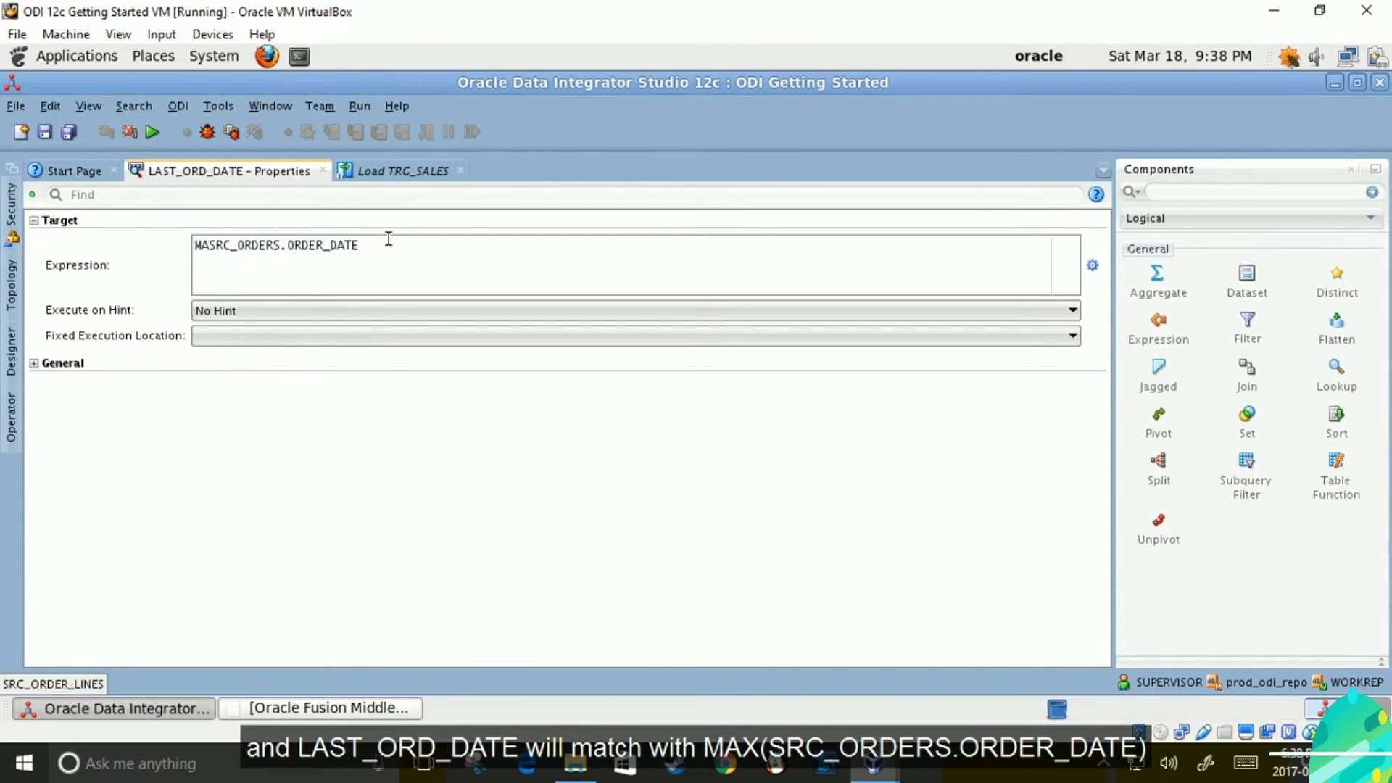
key(Right)
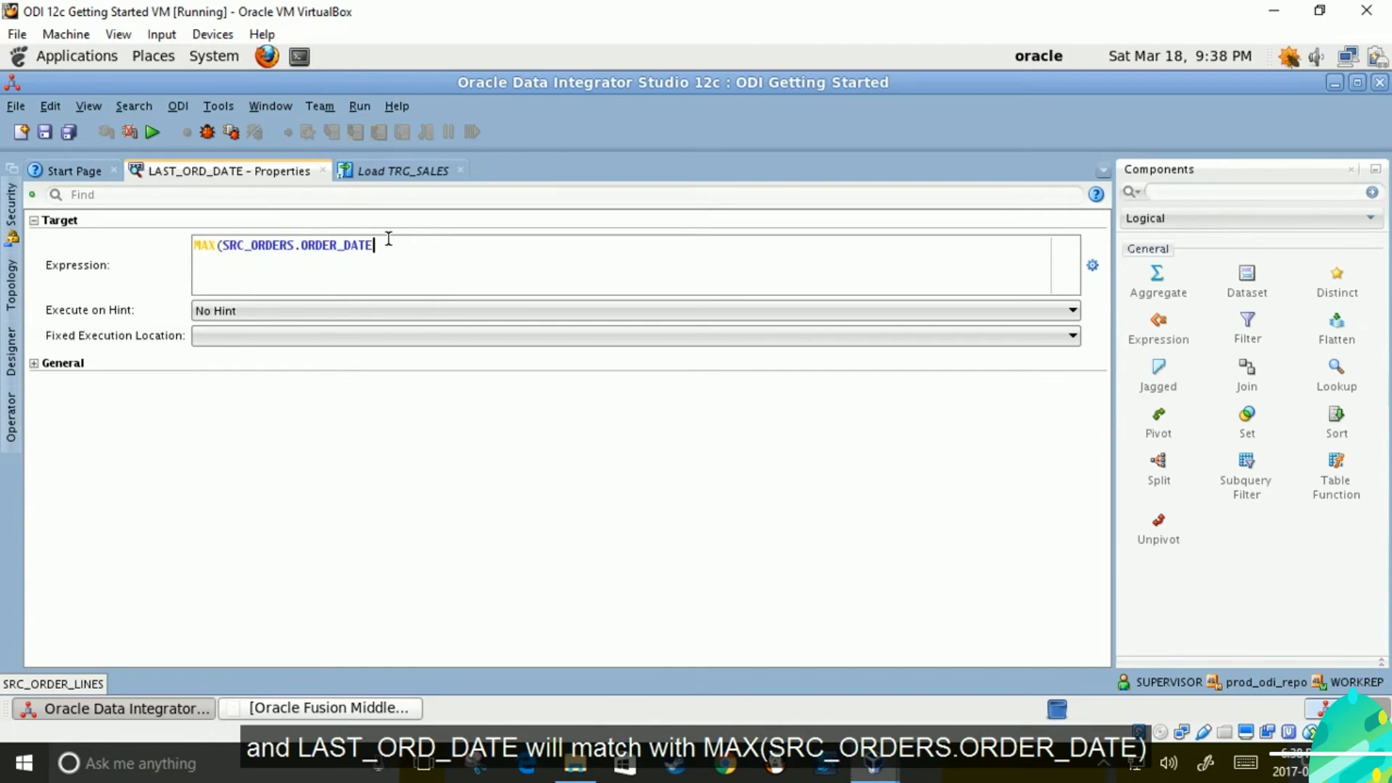
text())
click(40, 133)
click(323, 171)
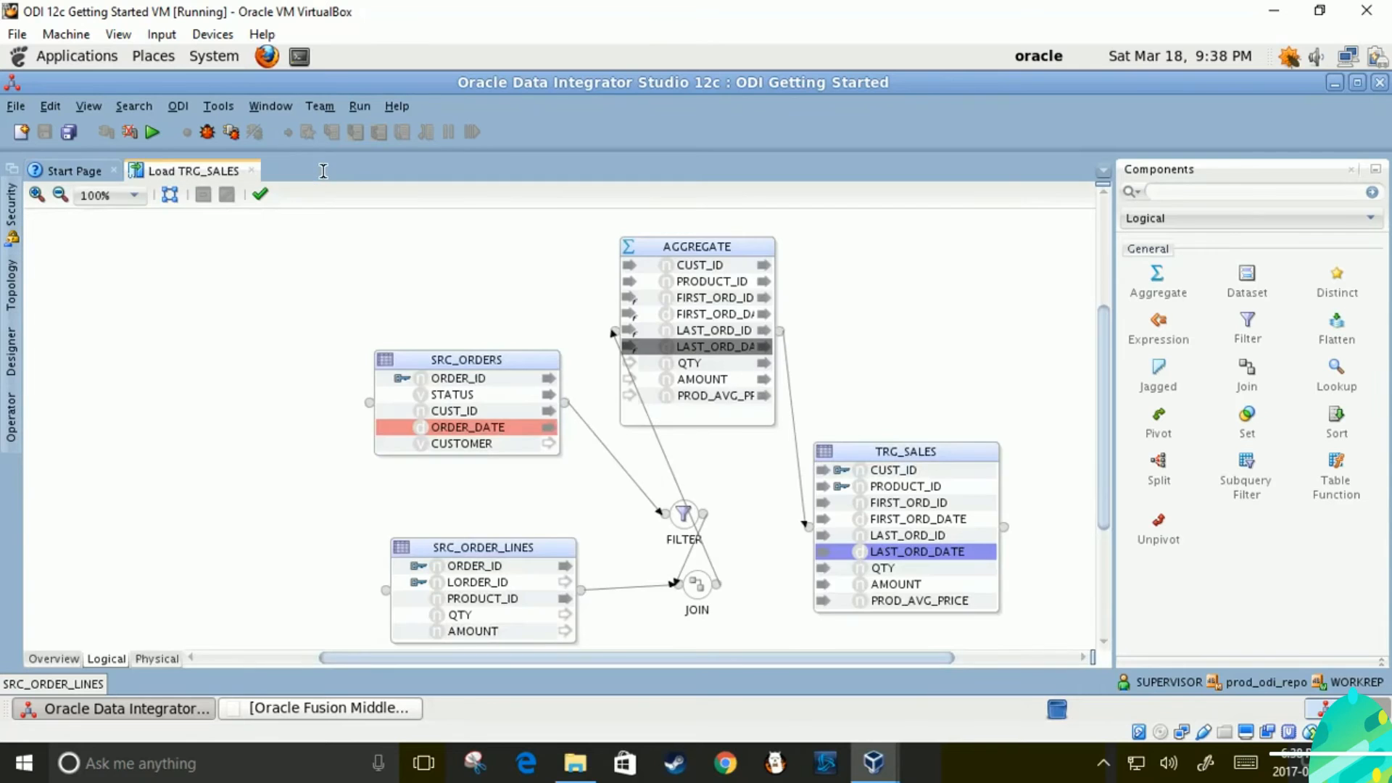
Map QTY from SRC_ORDER_LINES to QTY in AGGREGATE and set its target expression to SUM(SRC_ORDER_LINES.QTY)
click(680, 363)
drag(444, 614, 679, 365)
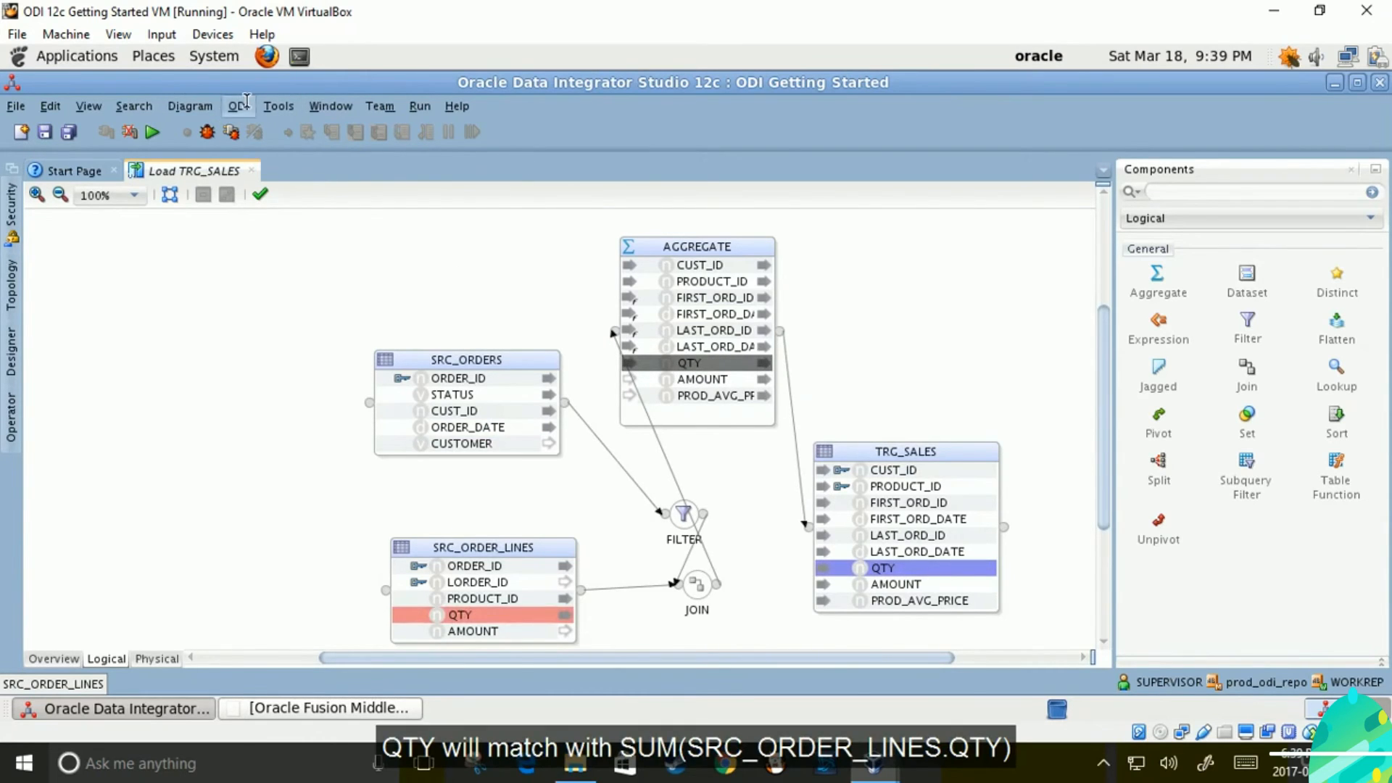
click(336, 110)
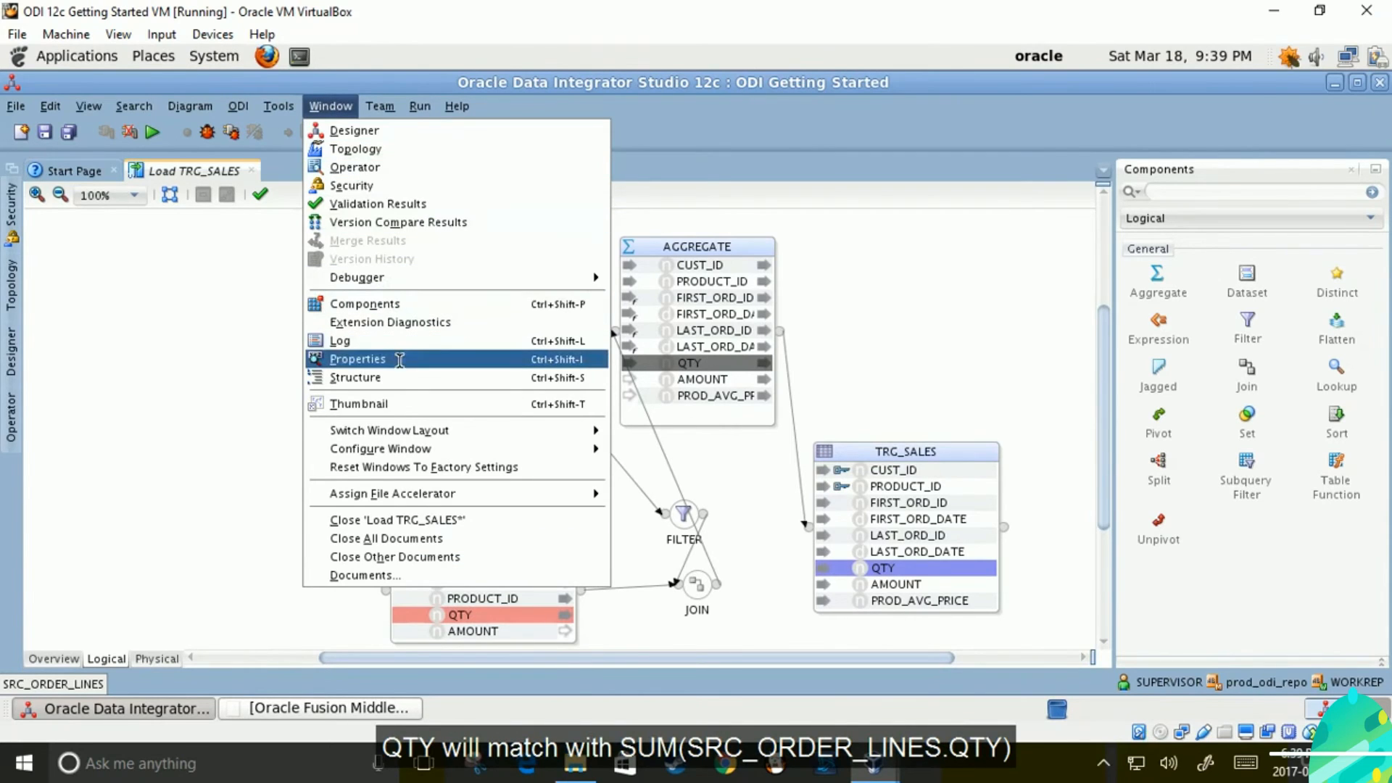
click(400, 361)
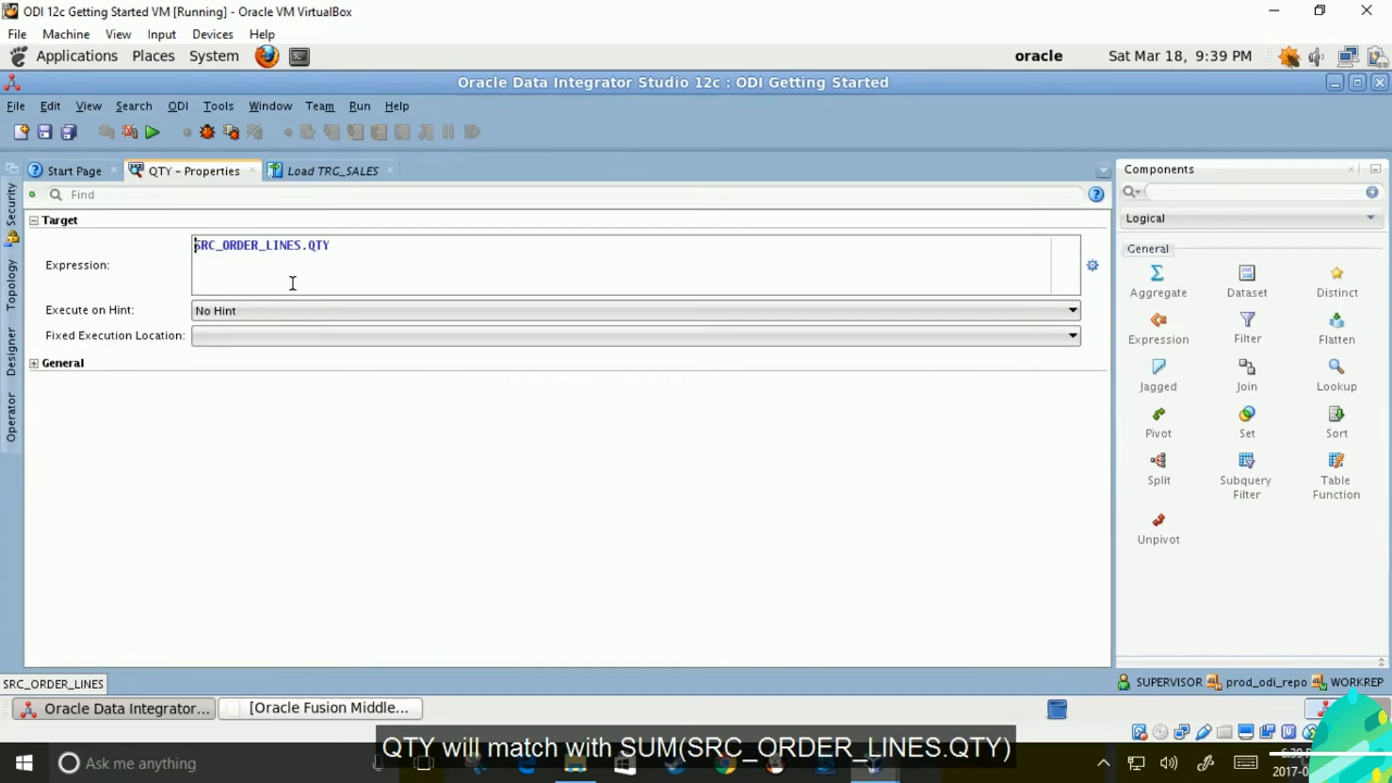
text(SUM)
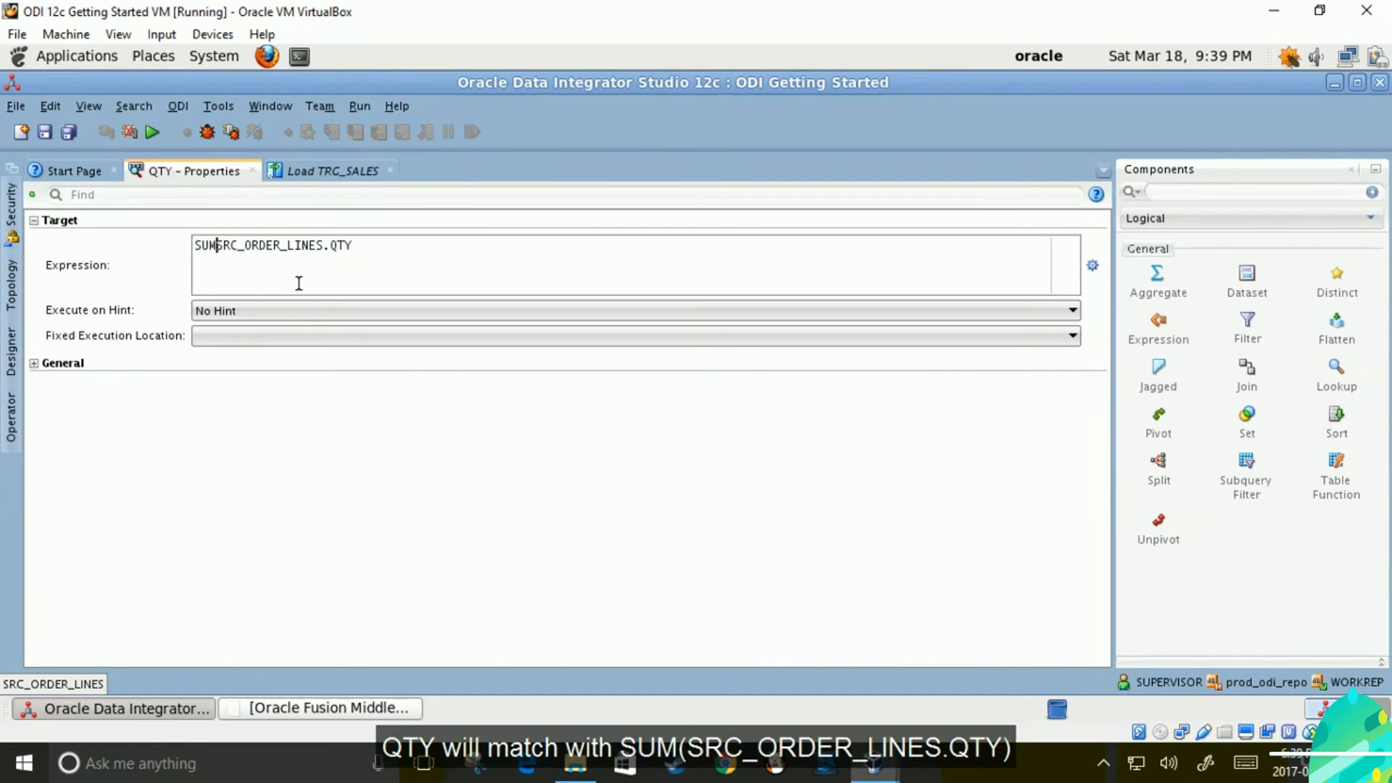
text(()
key(Right)
key(Right)
key(Right)
key(Right)
key(Right)
key(Right)
key(Right)
key(Right)
key(Right)
key(Right)
key(Right)
key(Right)
key(Right)
key(Right)
key(Right)
key(Right)
key(Right)
key(Right)
key(Right)
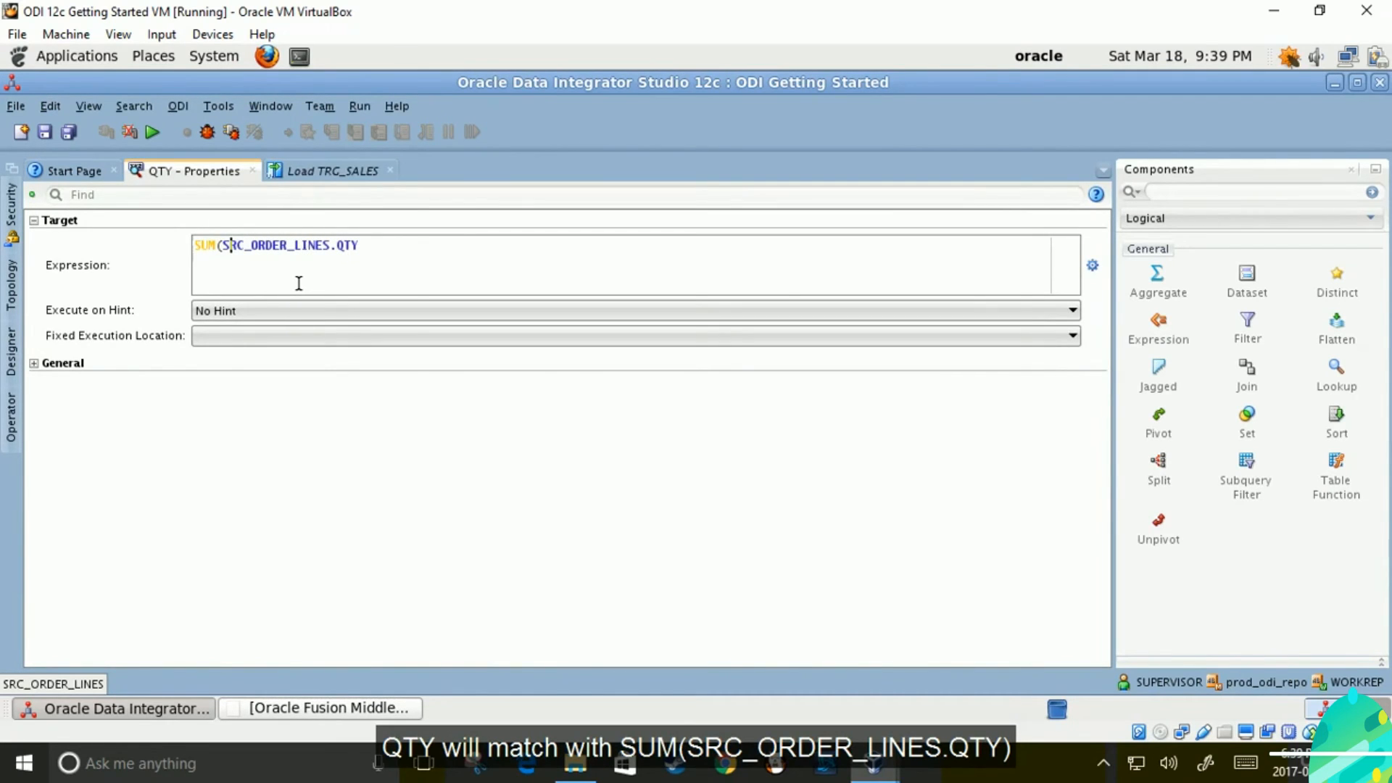
text())
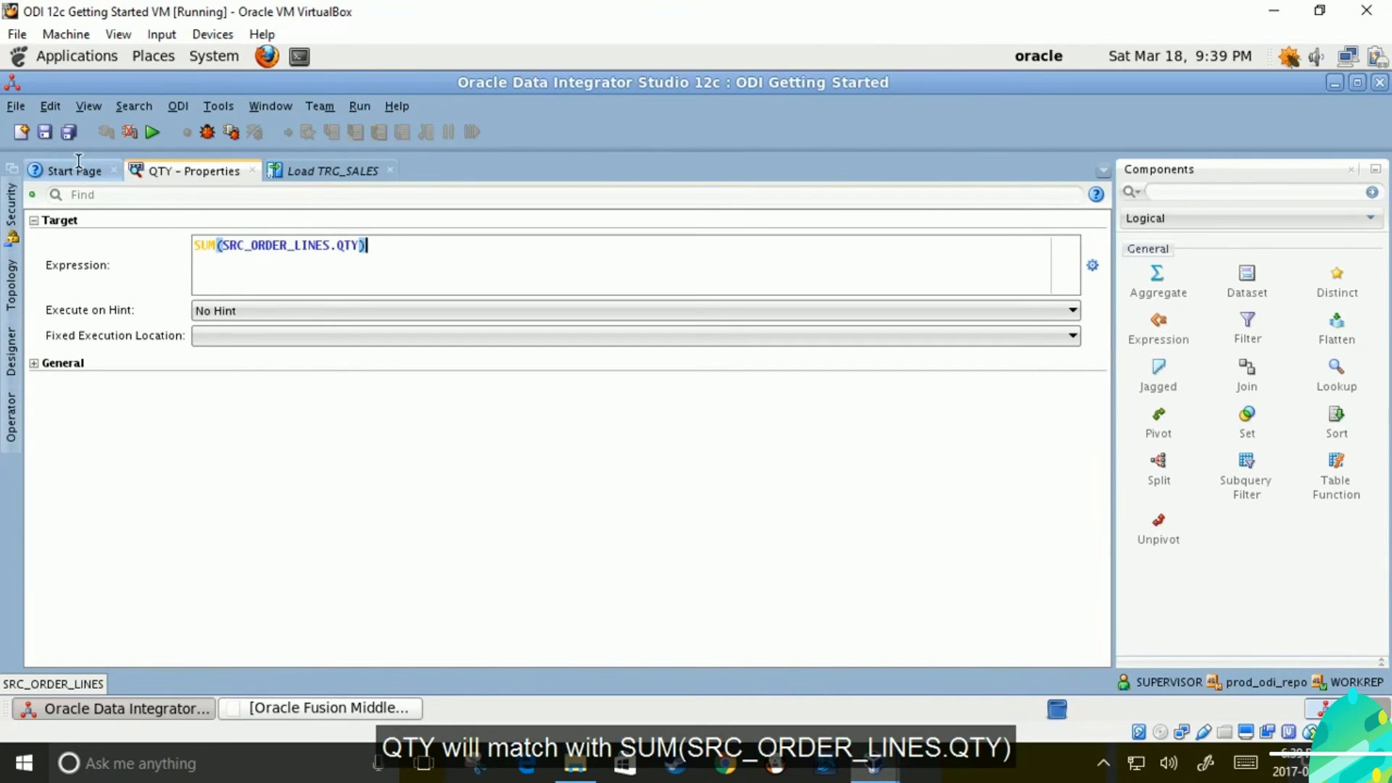
click(251, 170)
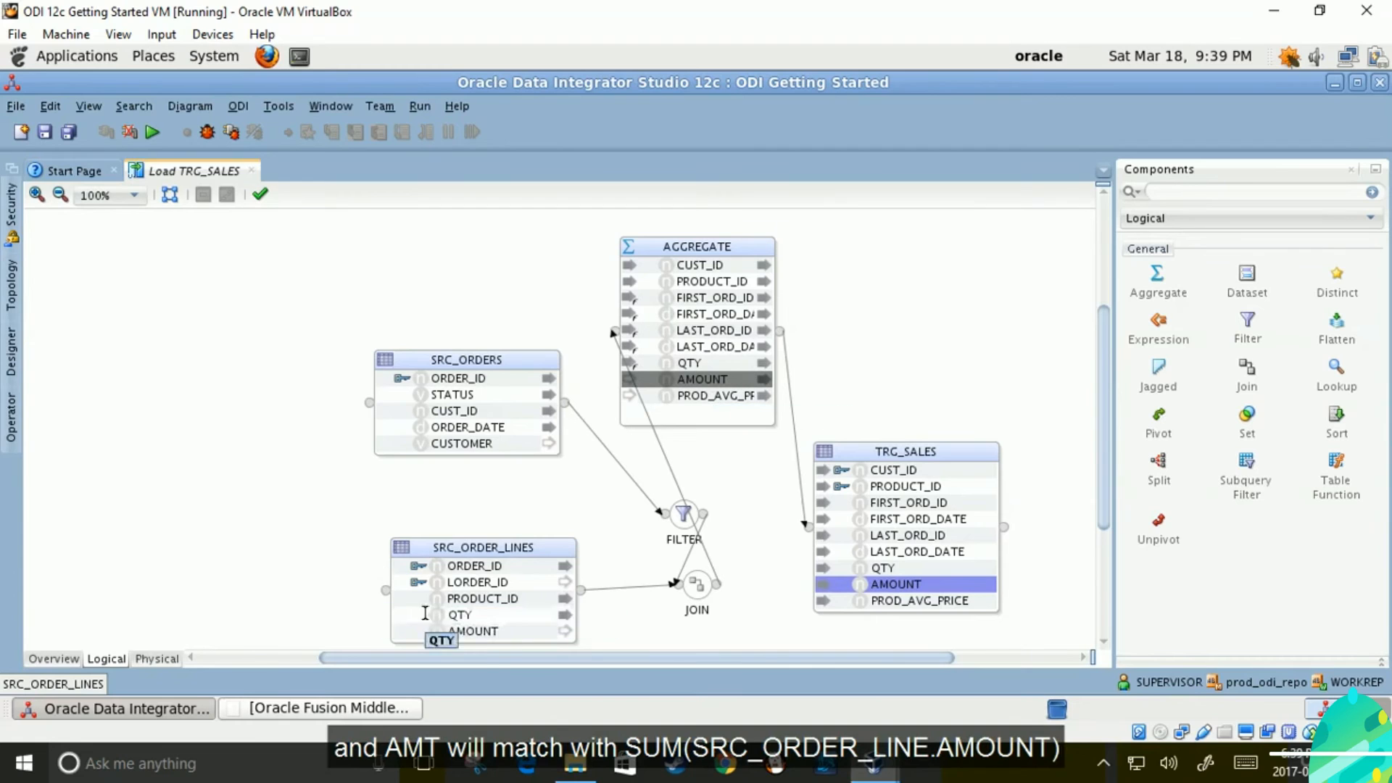
Map AMOUNT from SRC_ORDER_LINES to AMOUNT in AGGREGATE with the target expression SUM(SRC_ORDER_LINES.AMOUNT), and save the mapping
drag(462, 632, 703, 379)
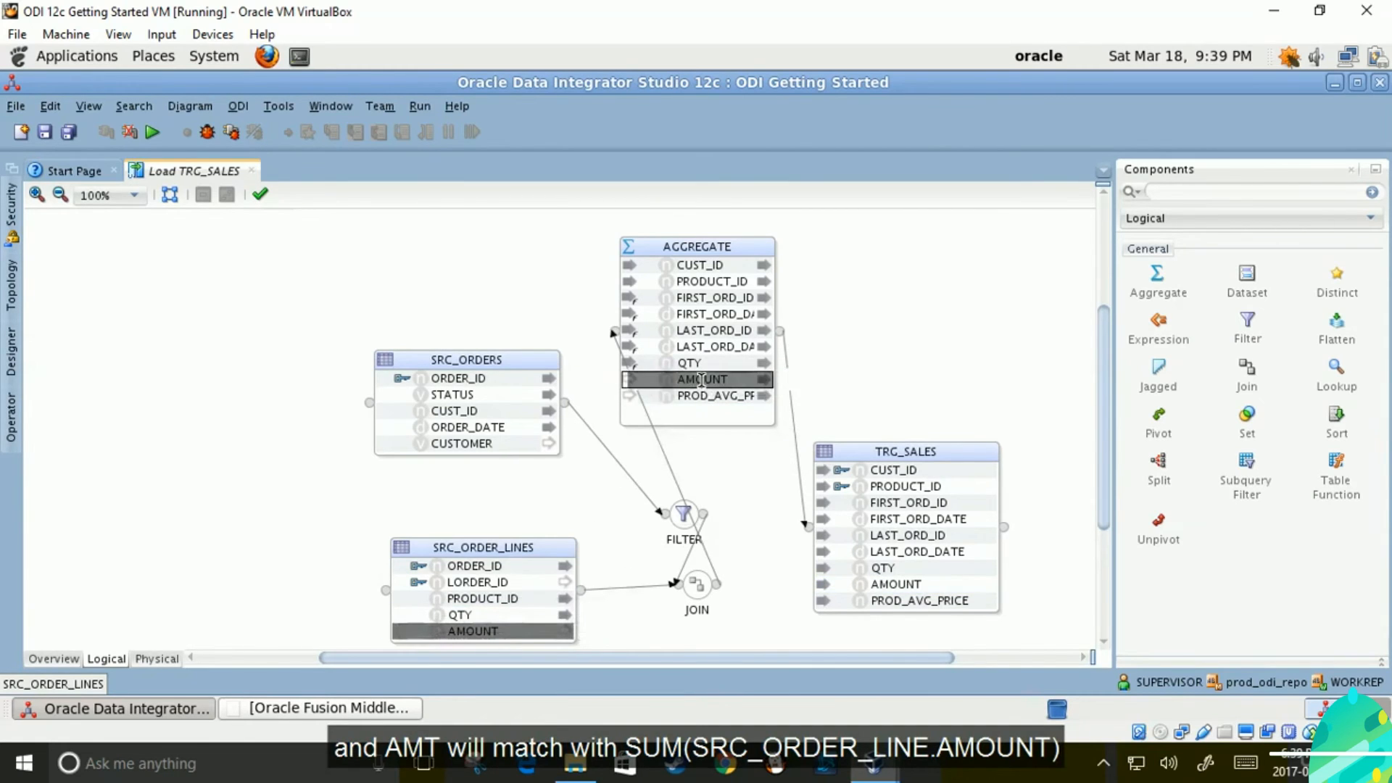
click(268, 109)
mouse_move(330, 105)
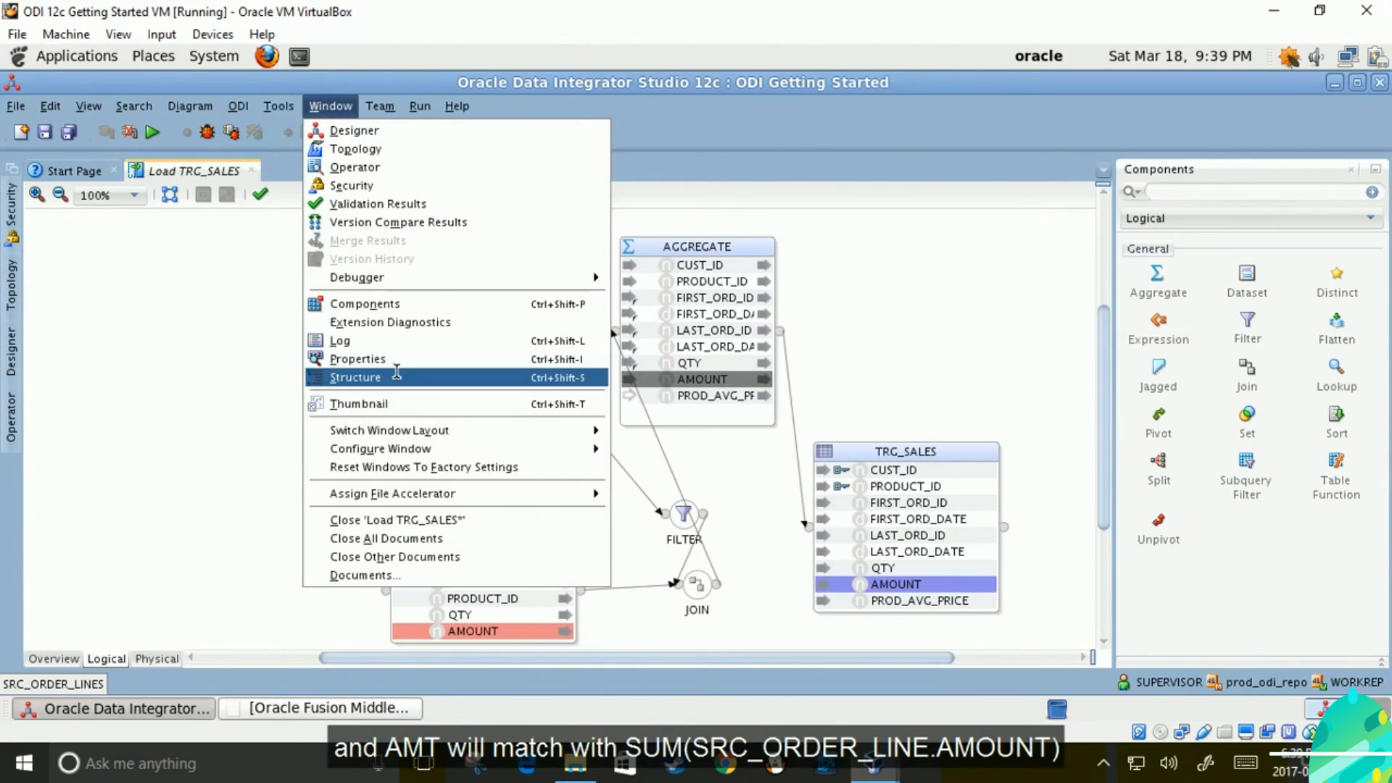
click(395, 358)
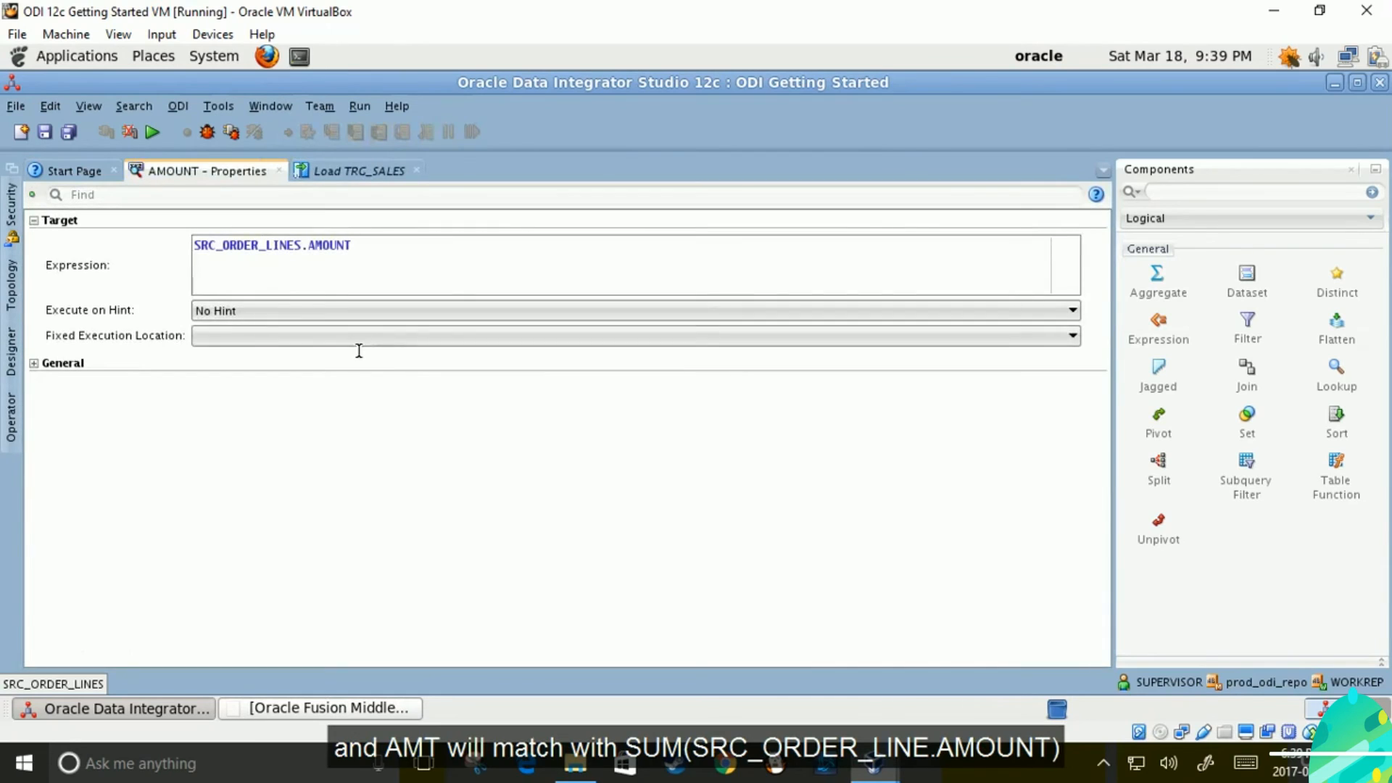
click(200, 244)
text(SUM()
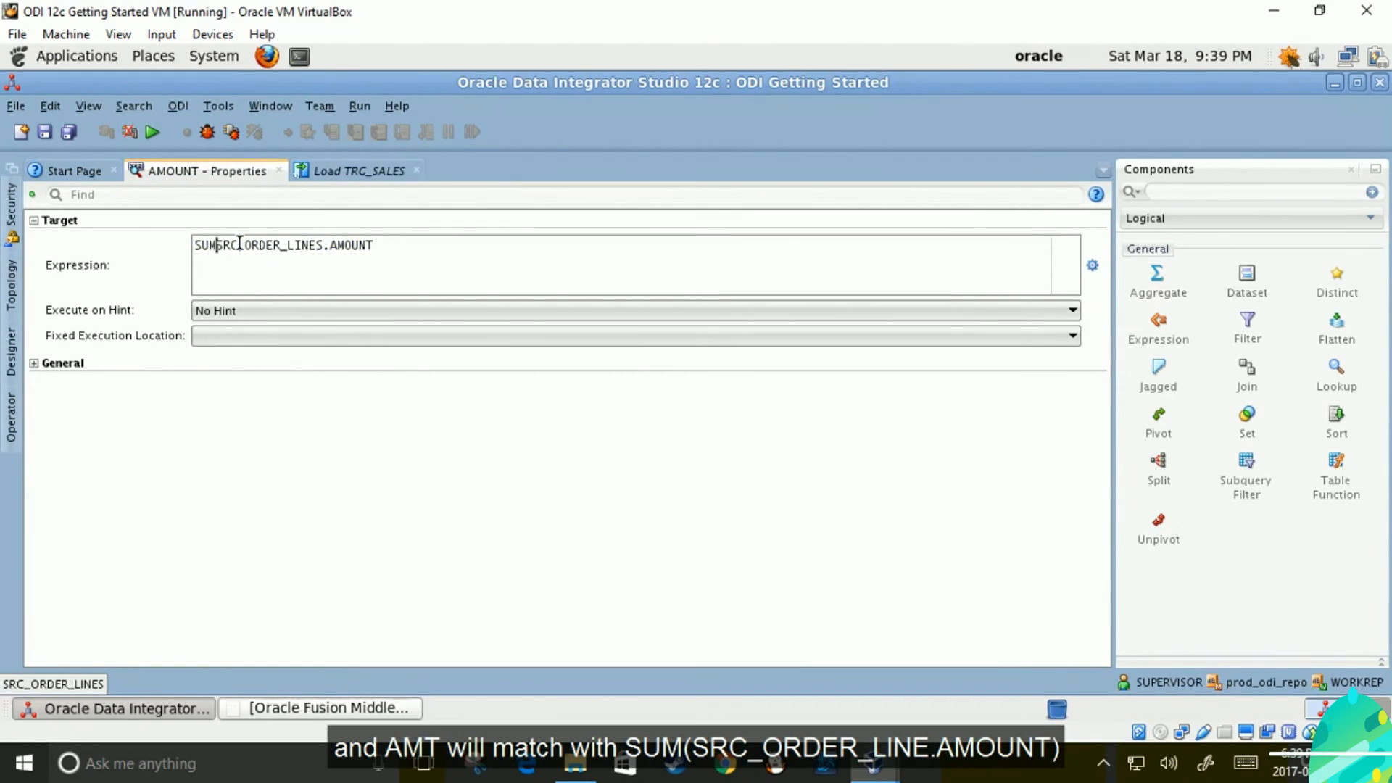
key(Right)
key(Right)
key(Right)
key(Right)
key(Right)
key(Right)
key(Right)
key(Right)
key(Right)
key(Right)
key(Right)
key(Right)
key(Right)
key(Right)
key(Right)
key(Right)
key(Right)
key(Right)
text())
key(ctrl+s)
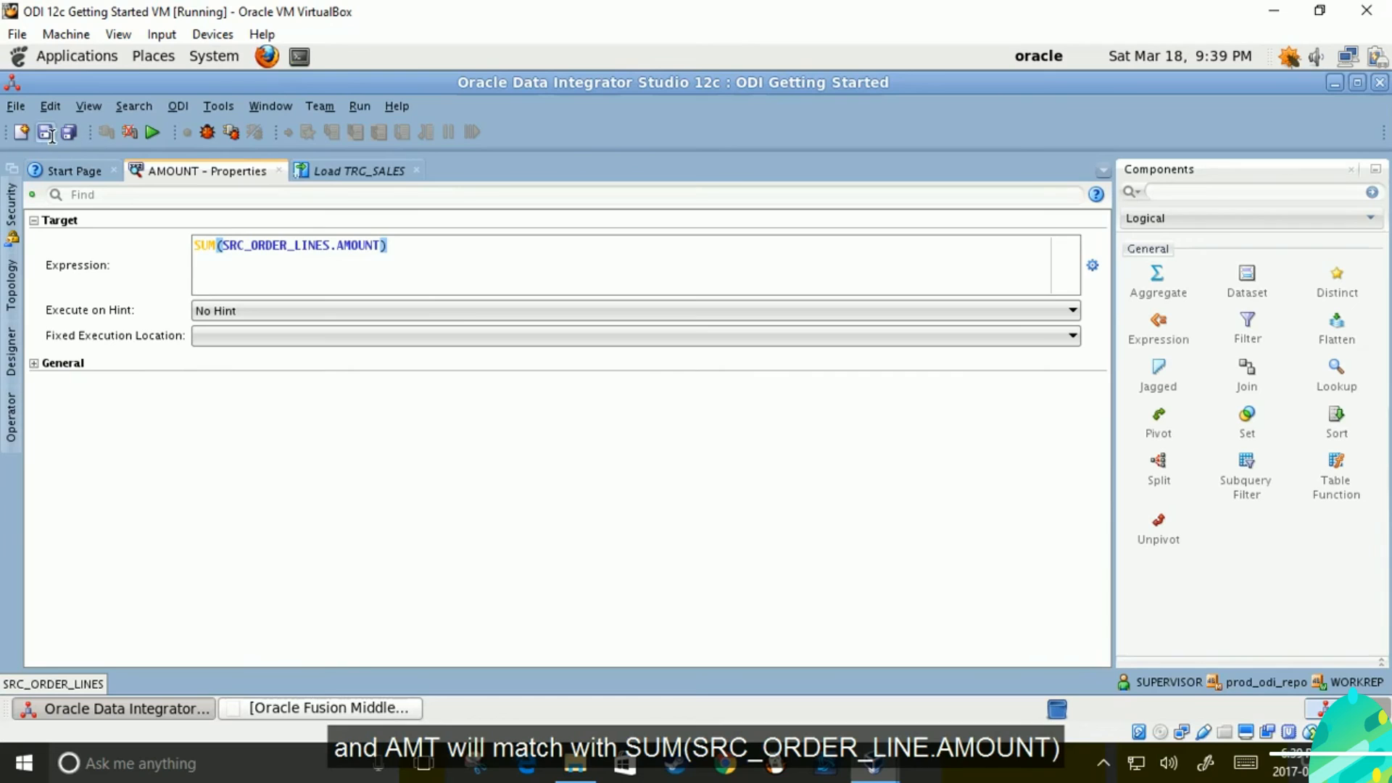
click(279, 172)
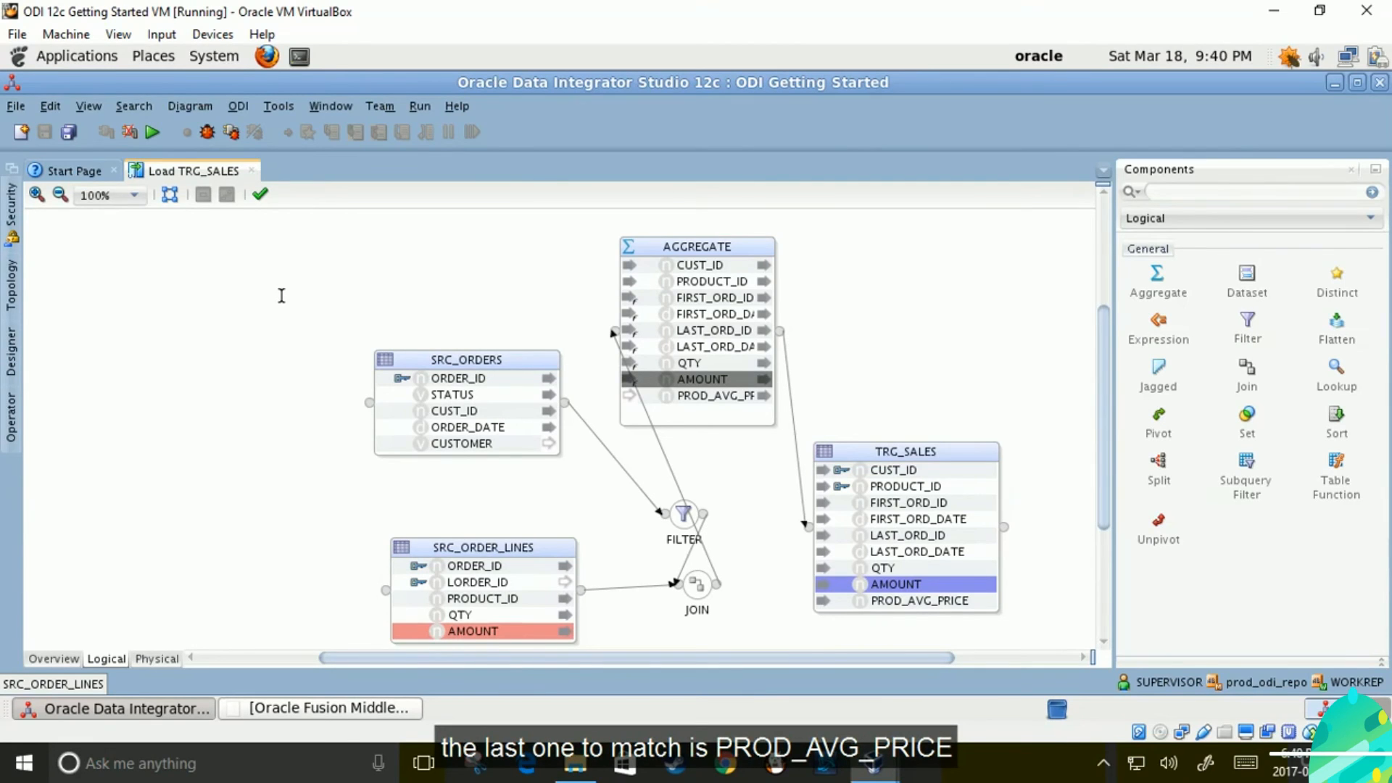
Map AMOUNT from SRC_ORDER_LINES to PROD_AVG_PRICE in AGGREGATE with the target expression AVG(SRC_ORDER_LINES.AMOUNT), and save the mapping
drag(470, 631, 695, 395)
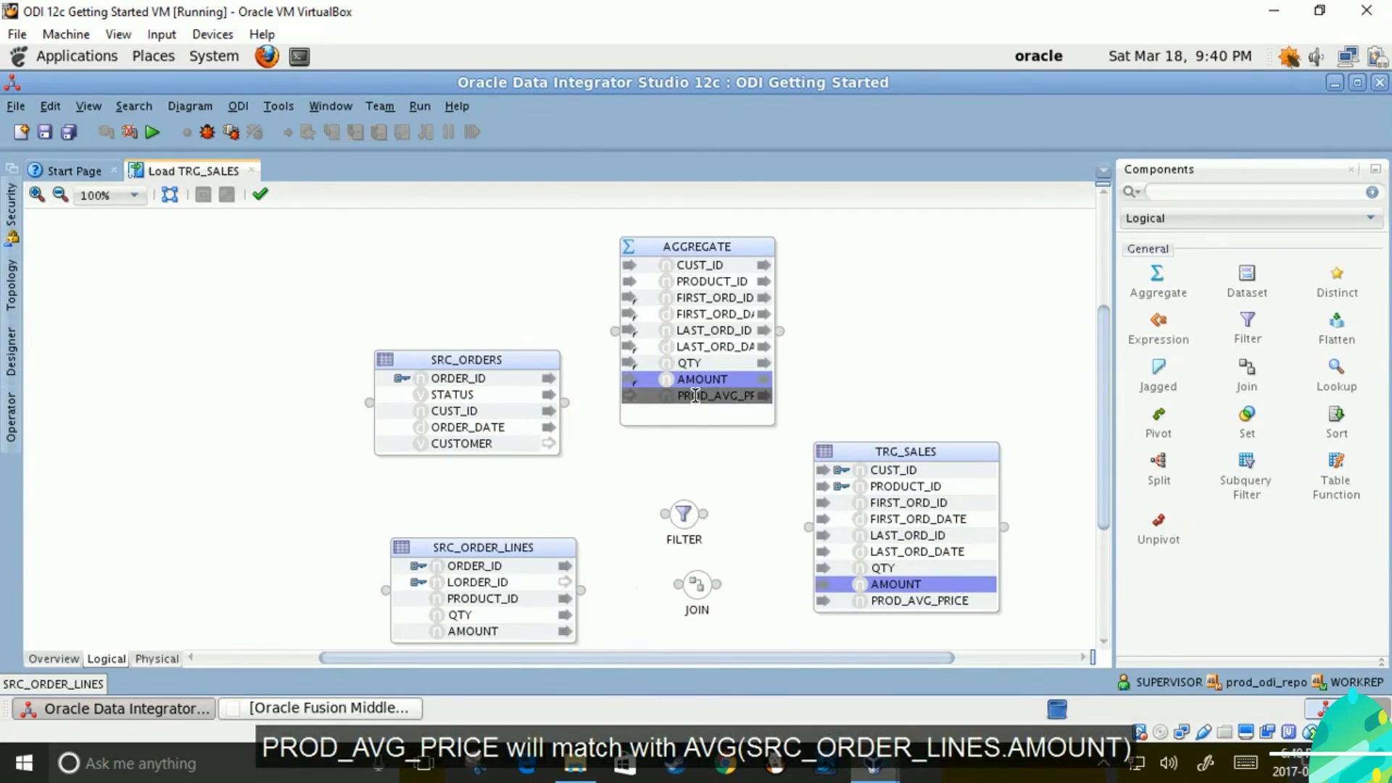
click(331, 107)
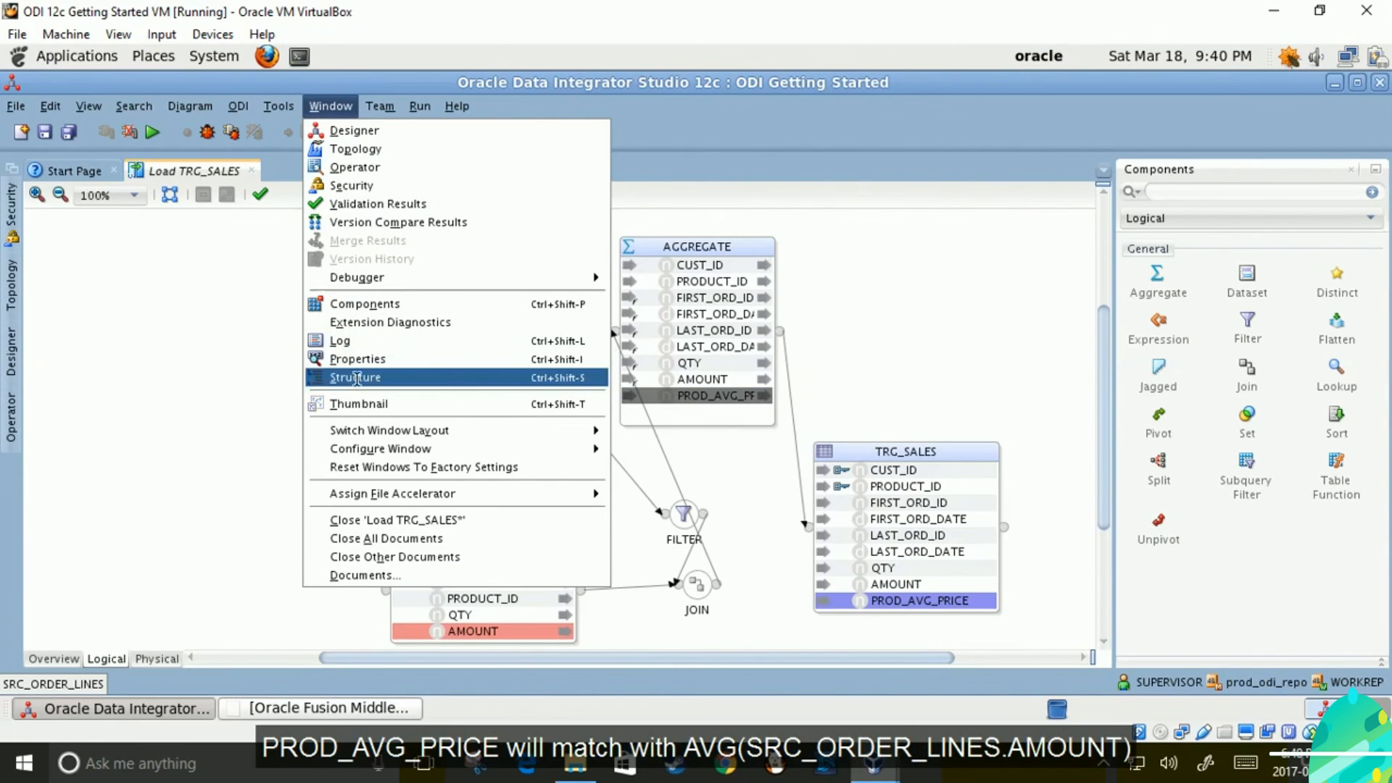
click(385, 357)
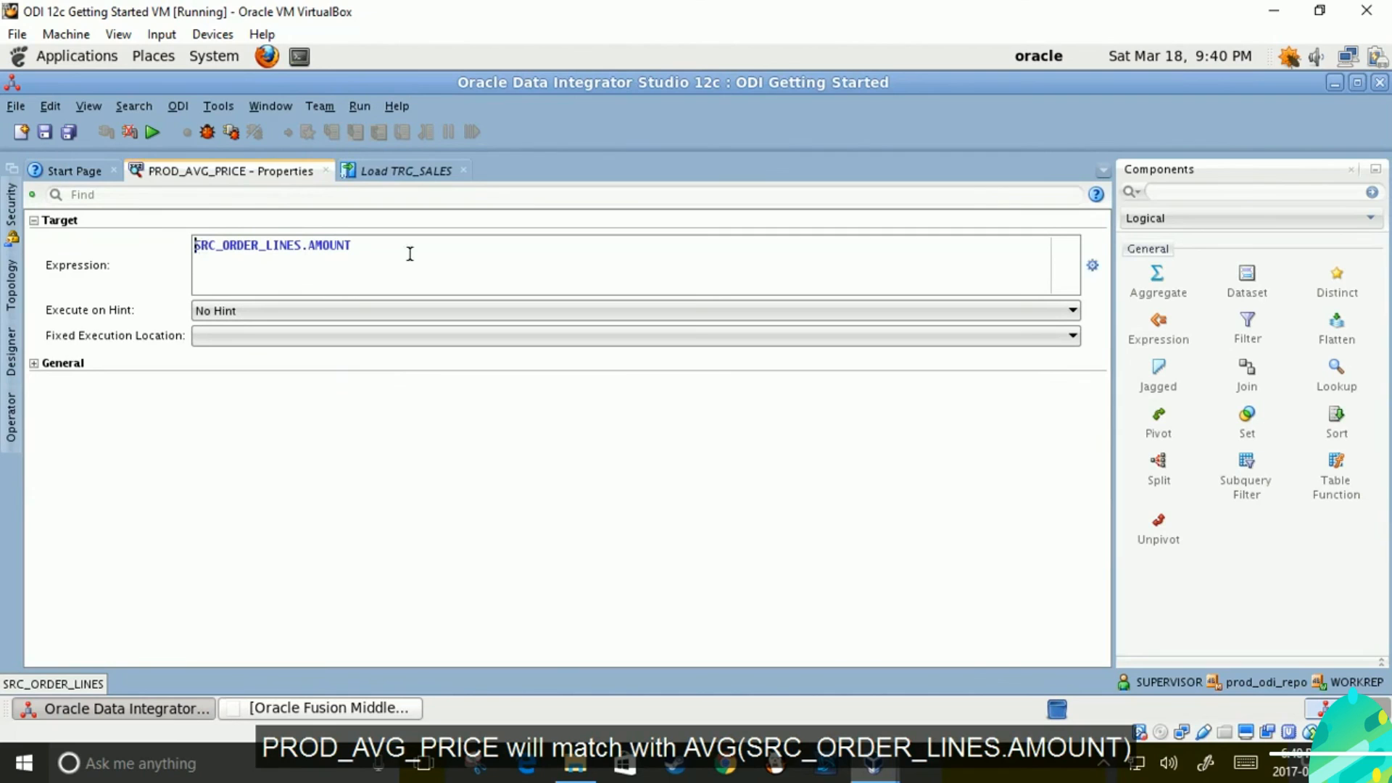
text(AVG)
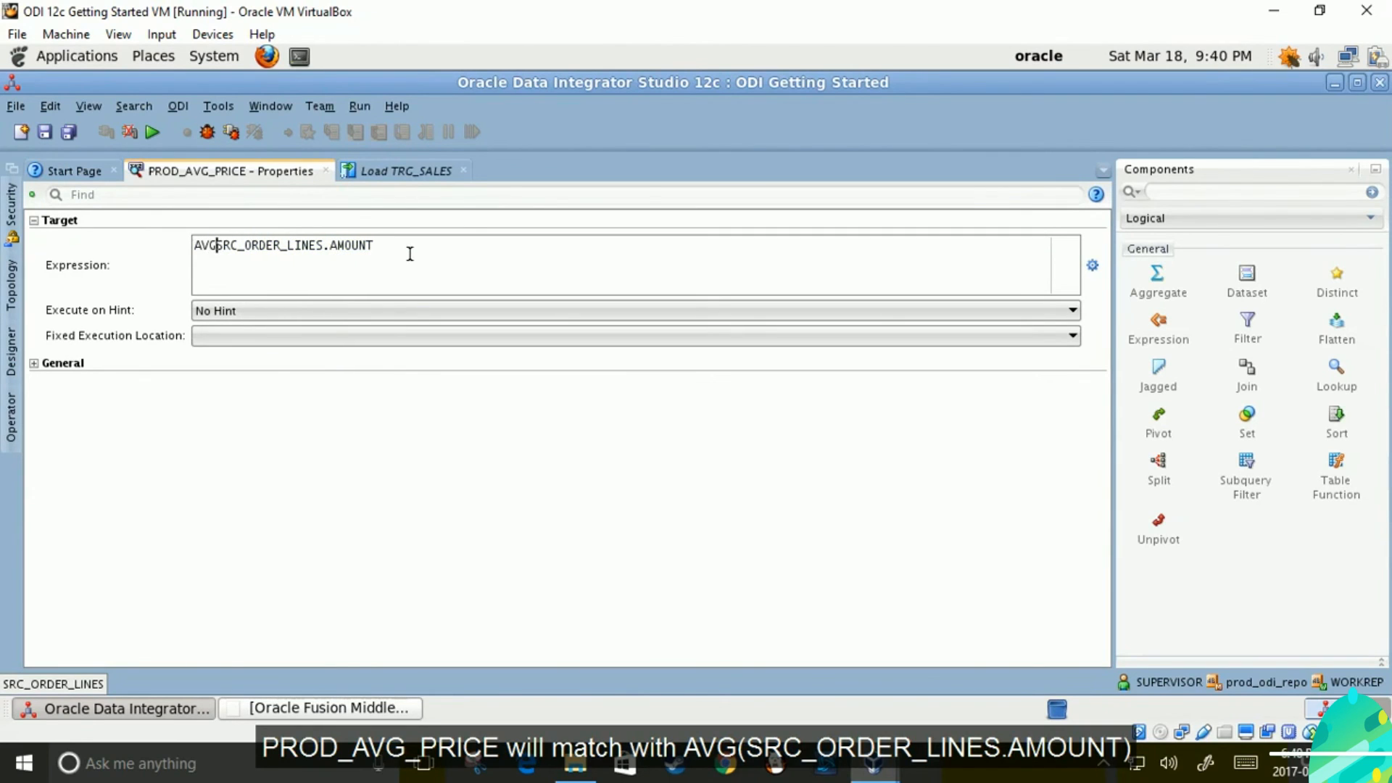
text(()
key(Right)
key(Right)
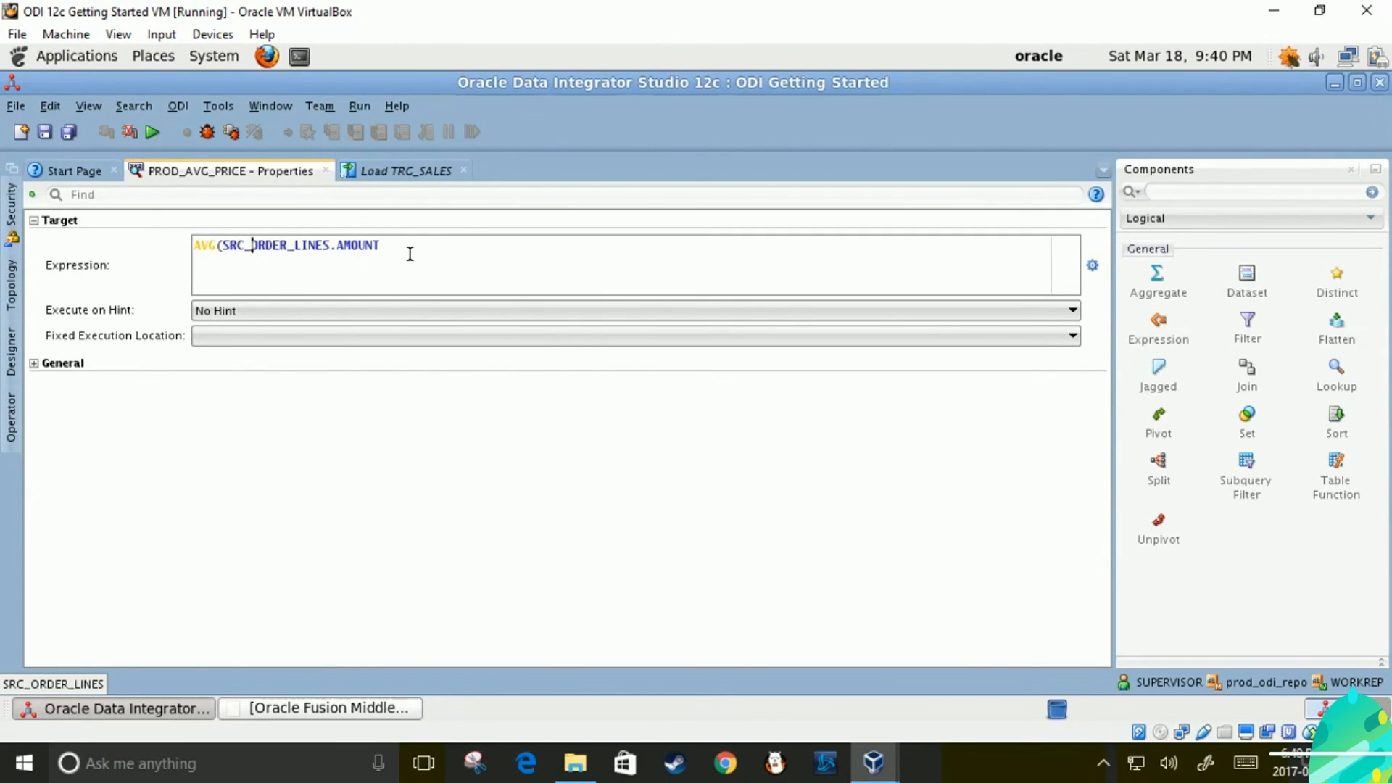
text())
click(44, 138)
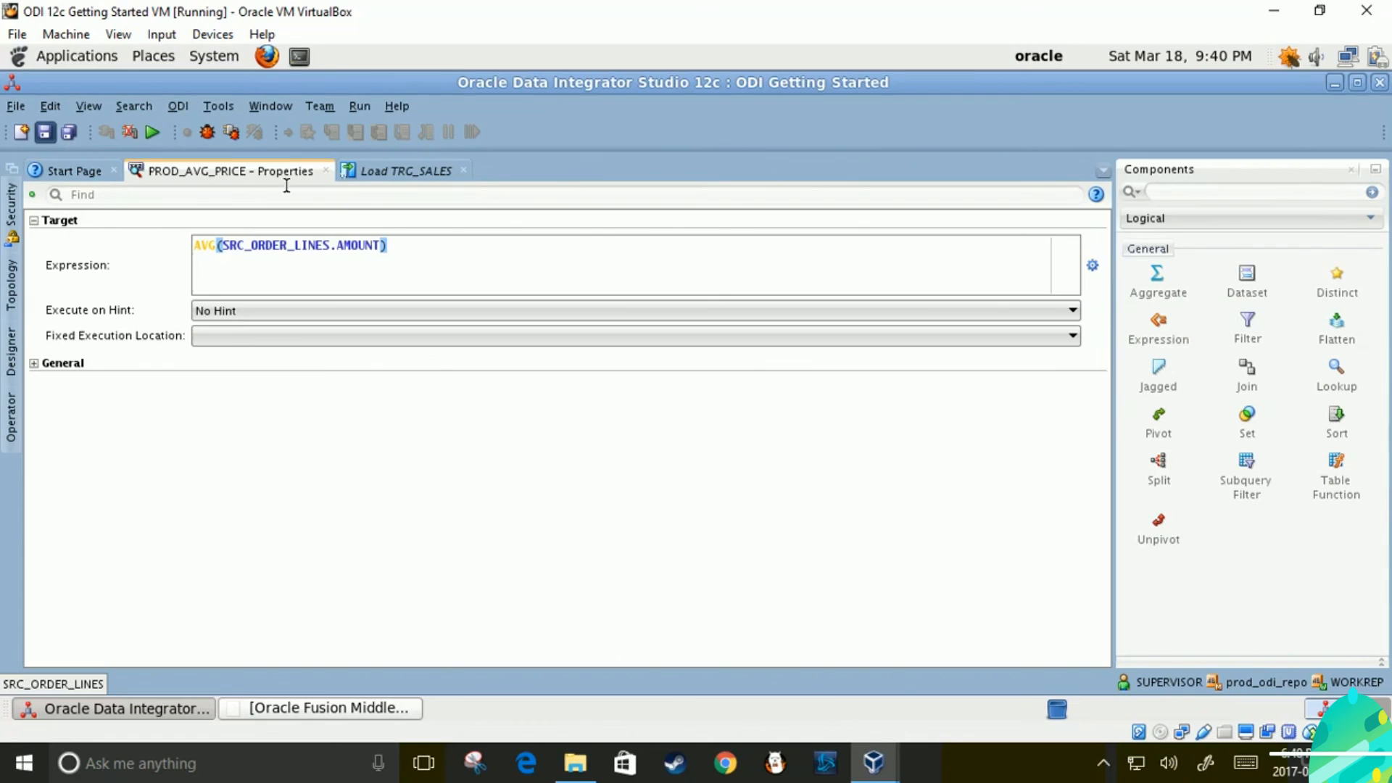
click(327, 170)
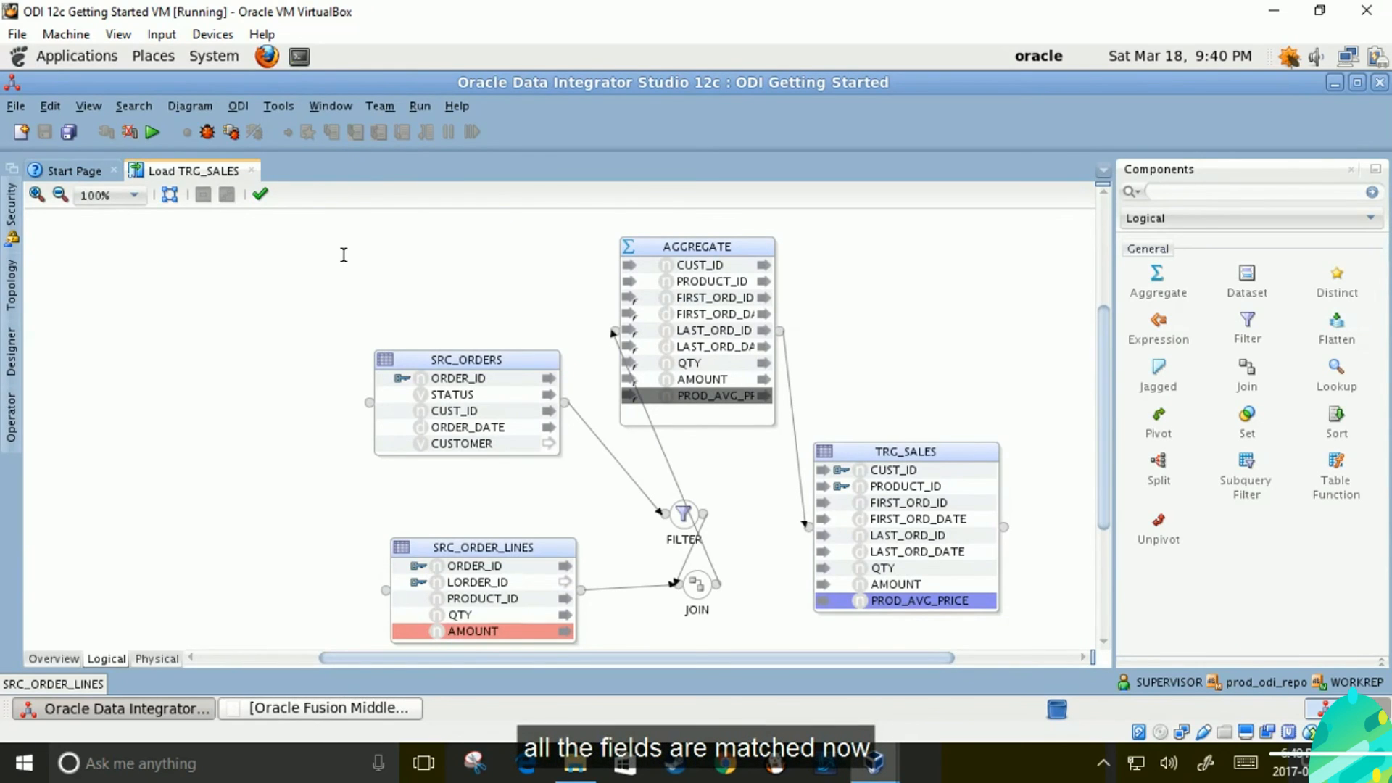
Open the properties of the AGGREGATE component and widen the Expression column to review every attribute's expression
click(693, 250)
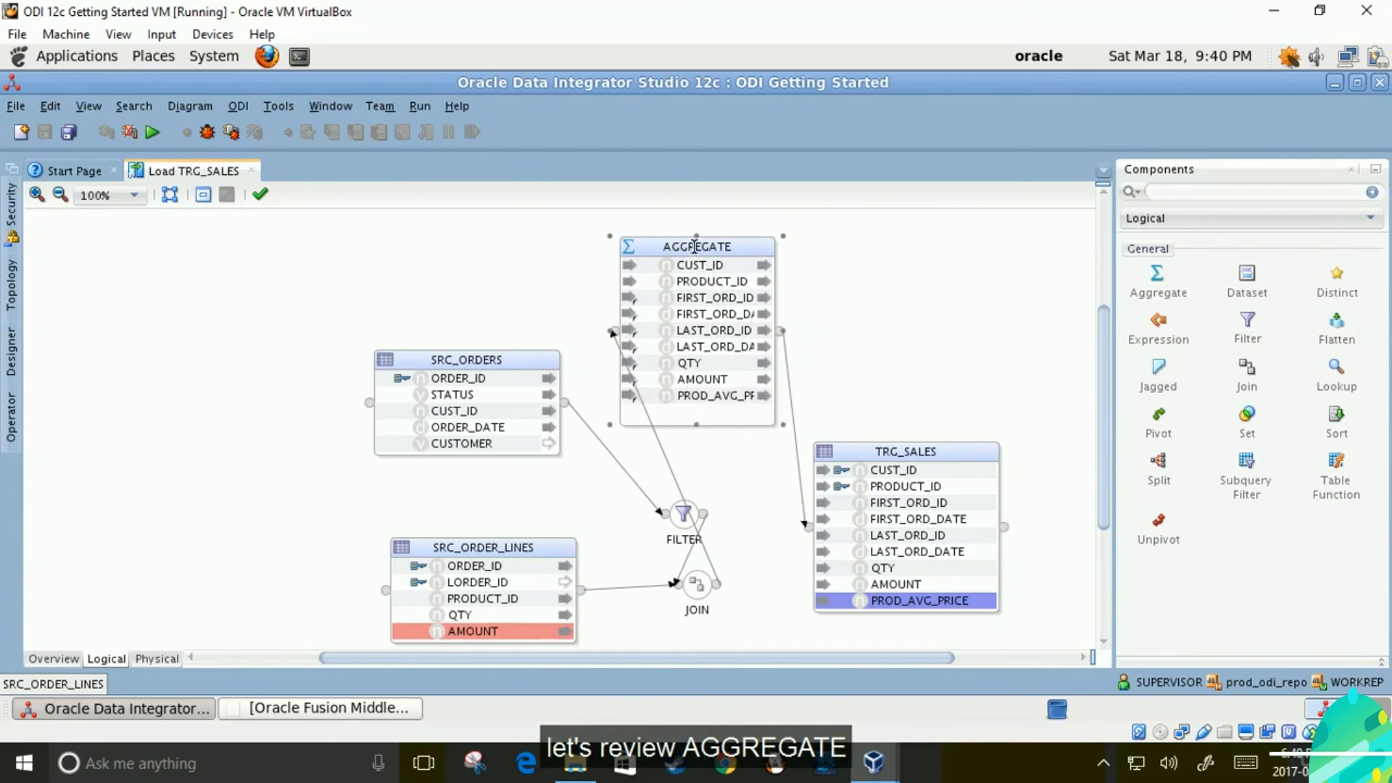
click(330, 105)
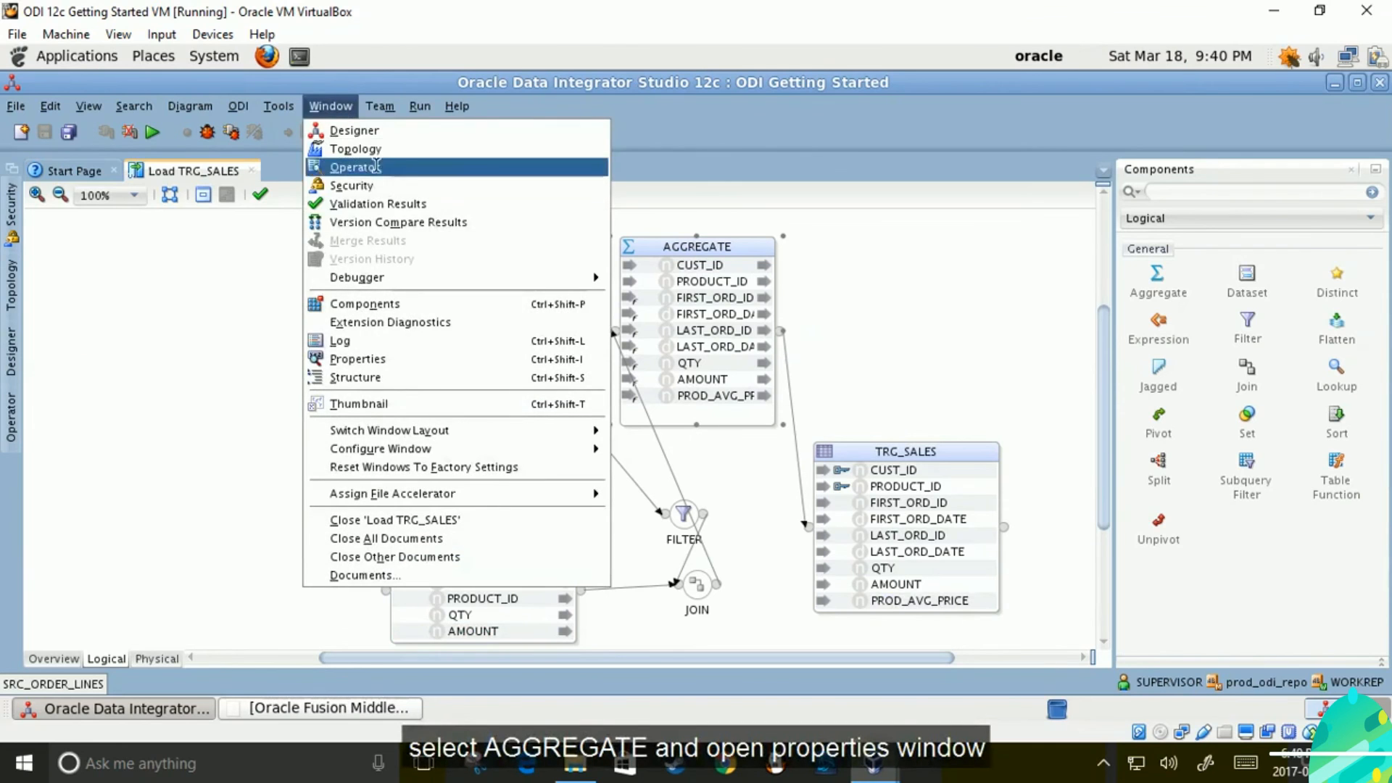
click(391, 359)
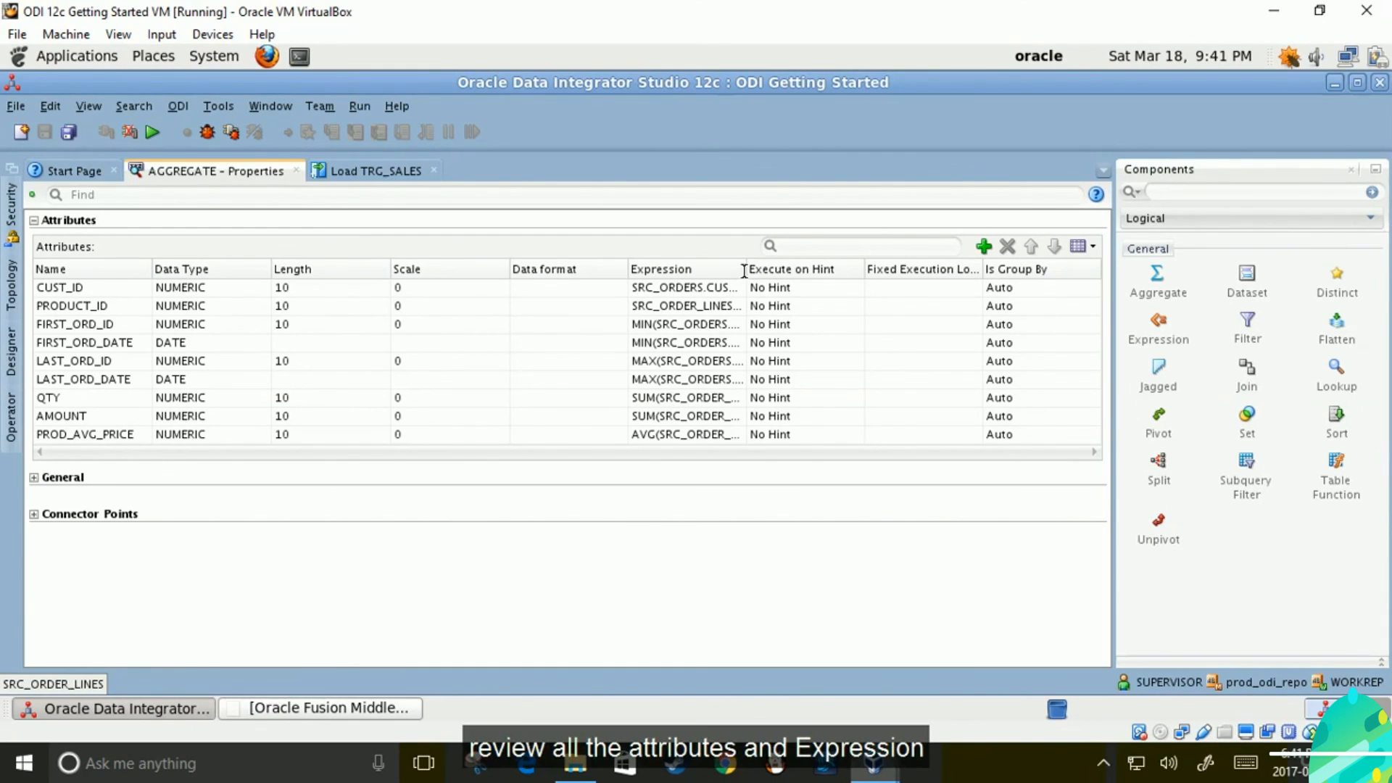
drag(786, 270, 847, 265)
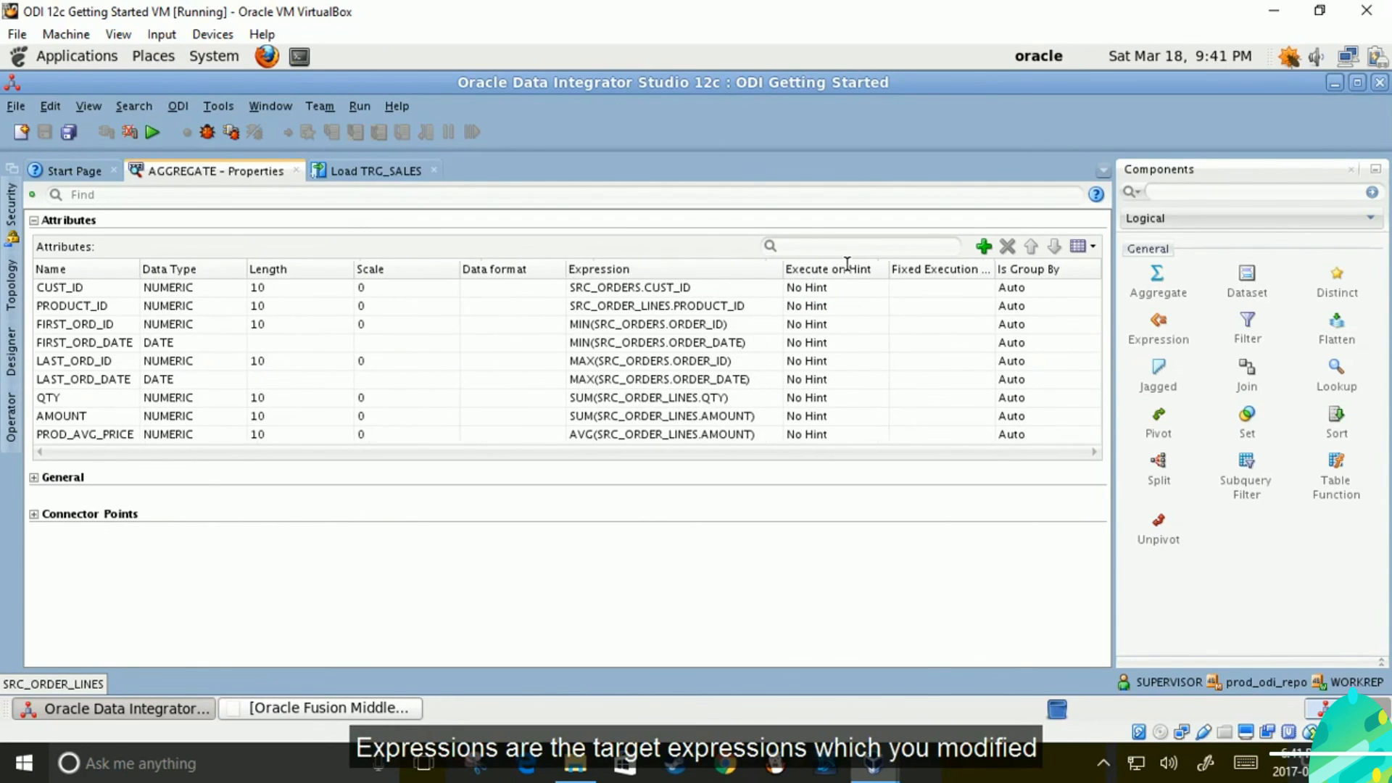